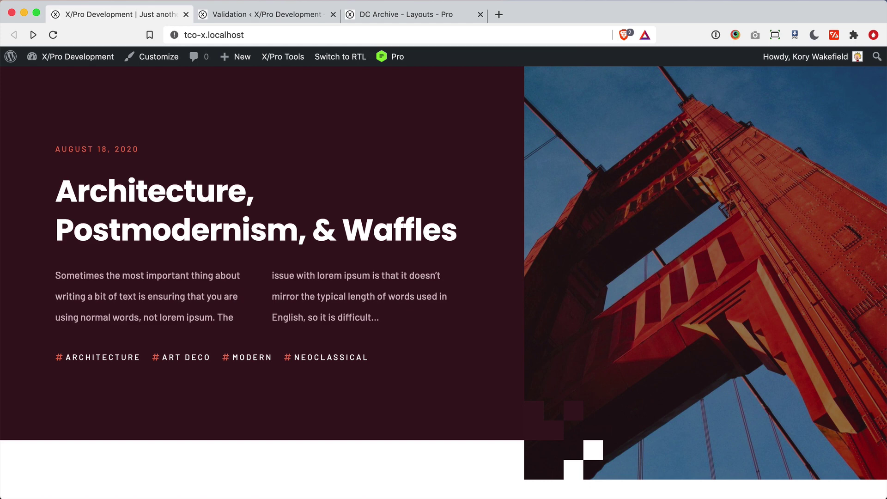
- Look through the blog index page, from the hero post down through the grid of posts and back
scroll(22, 411, "down", 2)
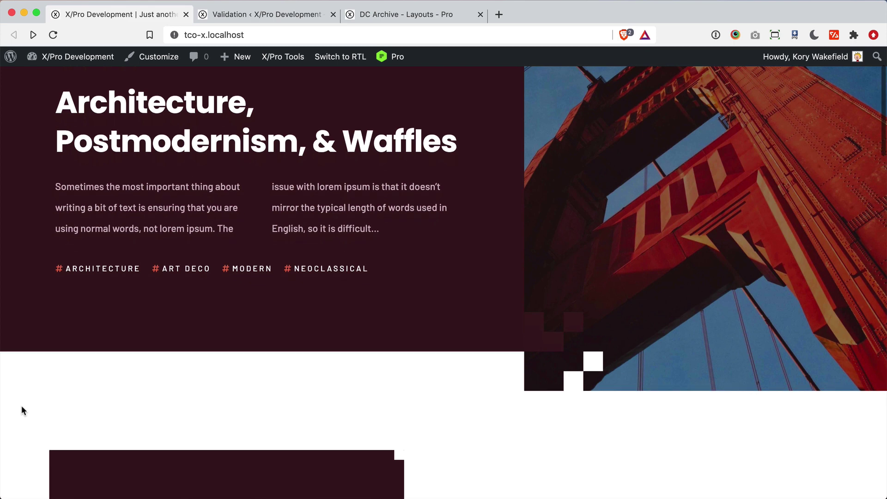
scroll(21, 408, "down", 4)
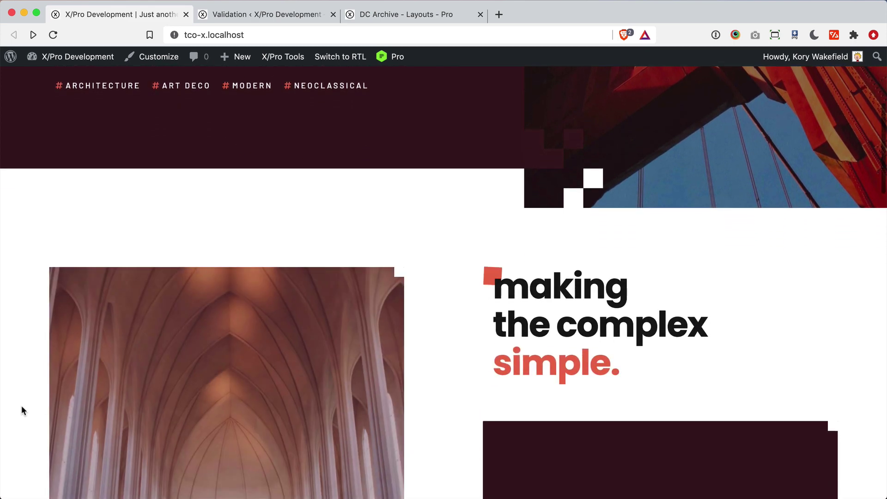
scroll(21, 407, "down", 5)
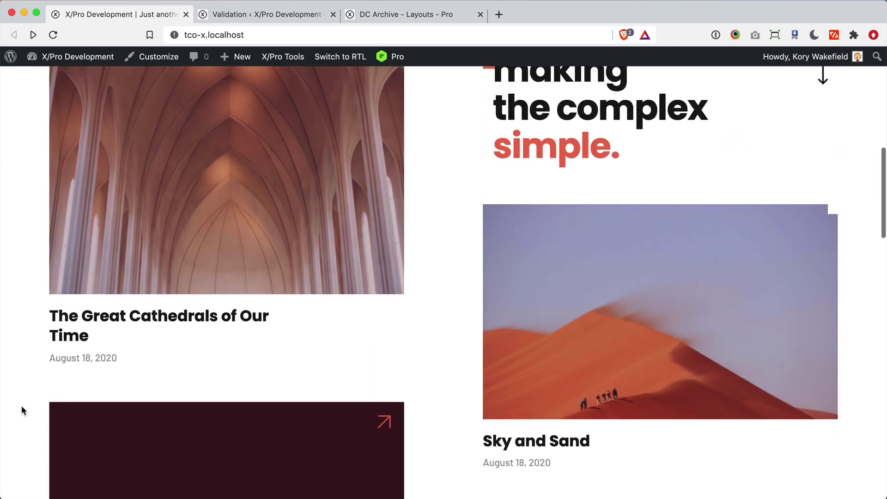
scroll(21, 409, "down", 4)
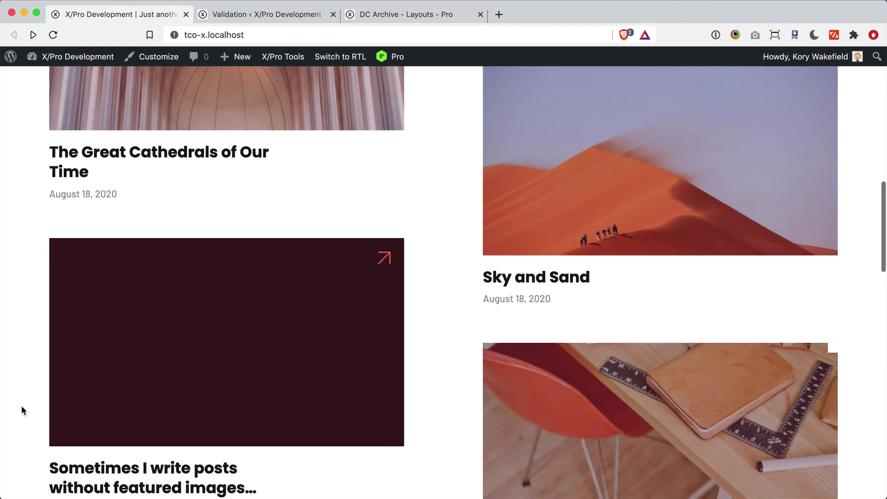
scroll(22, 408, "down", 6)
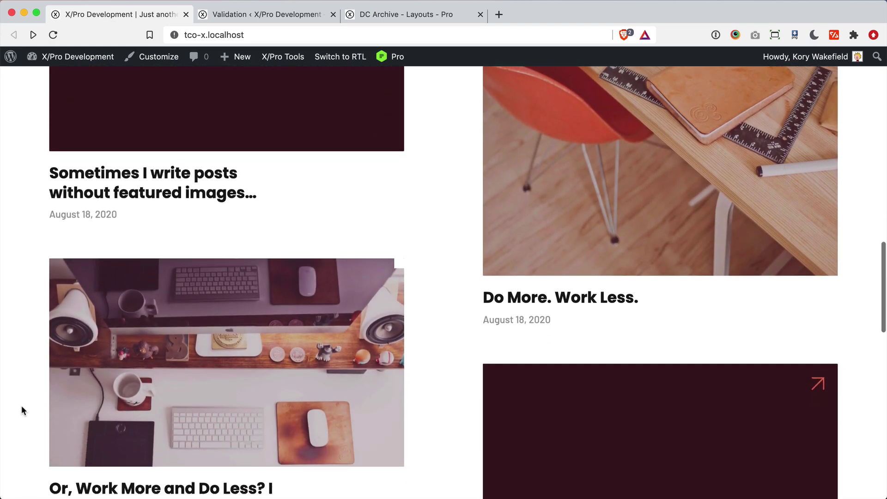
scroll(22, 409, "down", 8)
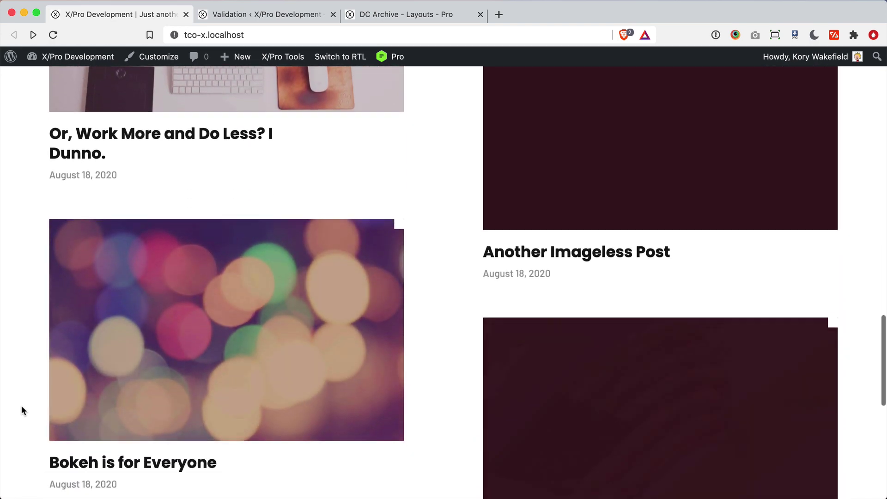
scroll(22, 409, "down", 6)
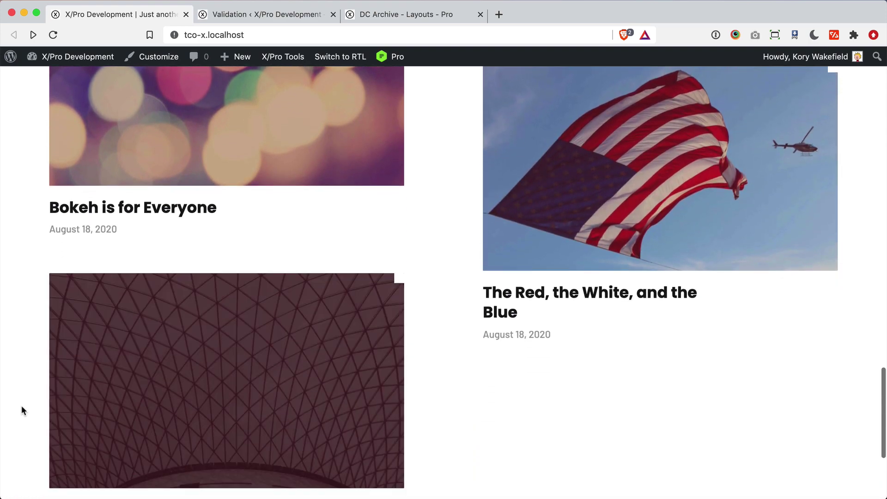
scroll(21, 410, "up", 15)
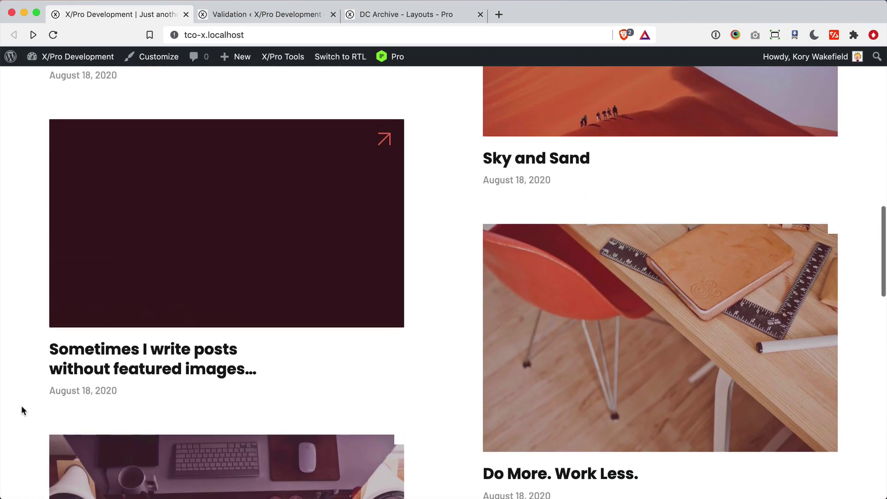
scroll(21, 411, "up", 2)
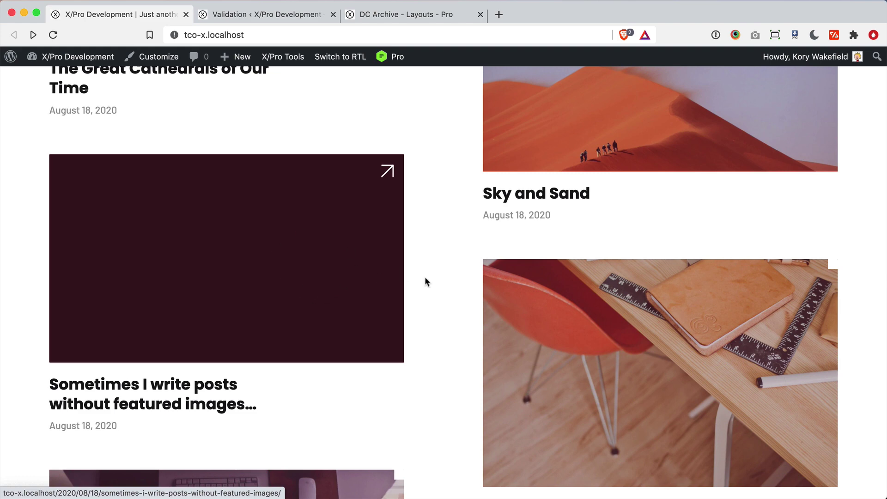
scroll(425, 276, "down", 3)
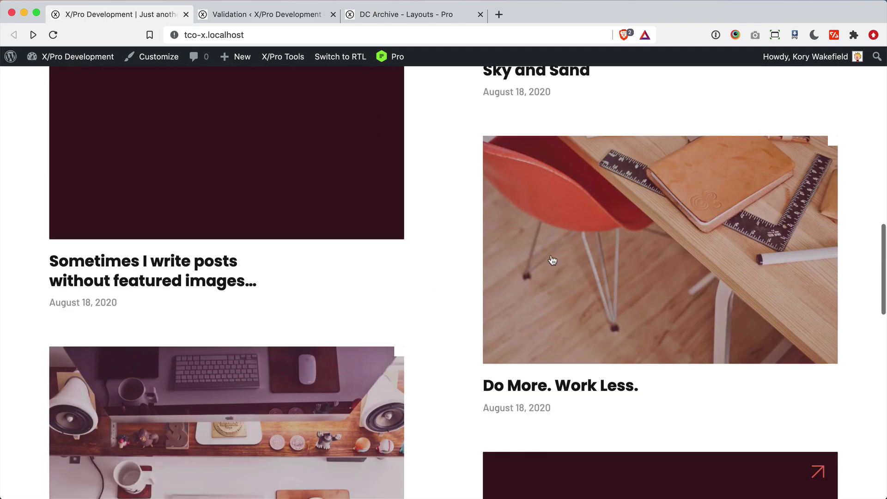
scroll(415, 267, "up", 15)
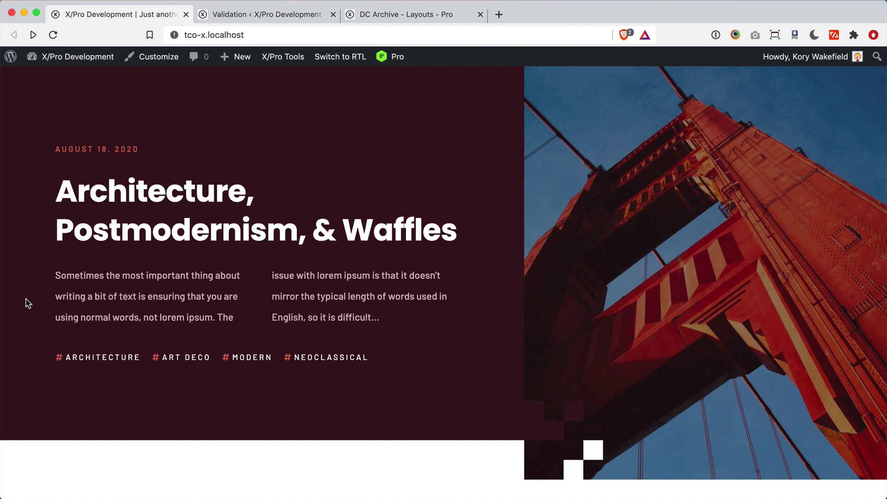
- Compare the hero post's layout with the tagline and staggered two-column post grid beneath it
scroll(28, 303, "down", 8)
scroll(28, 304, "up", 3)
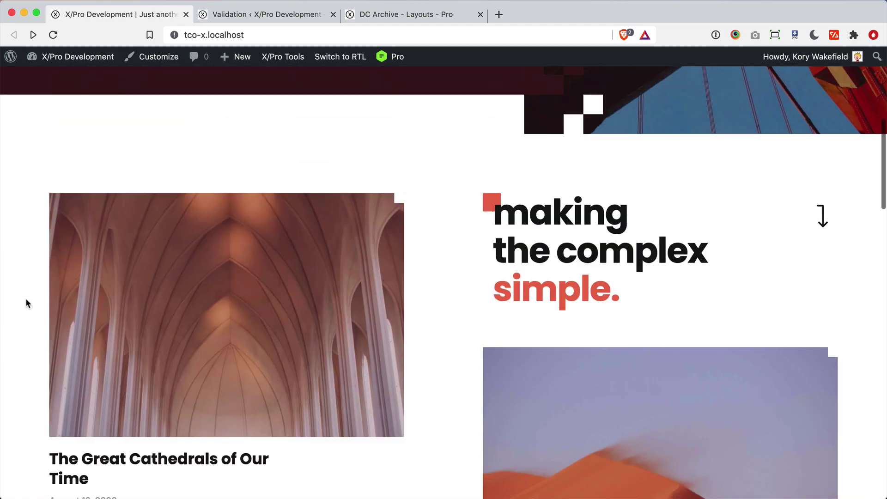
scroll(26, 303, "up", 5)
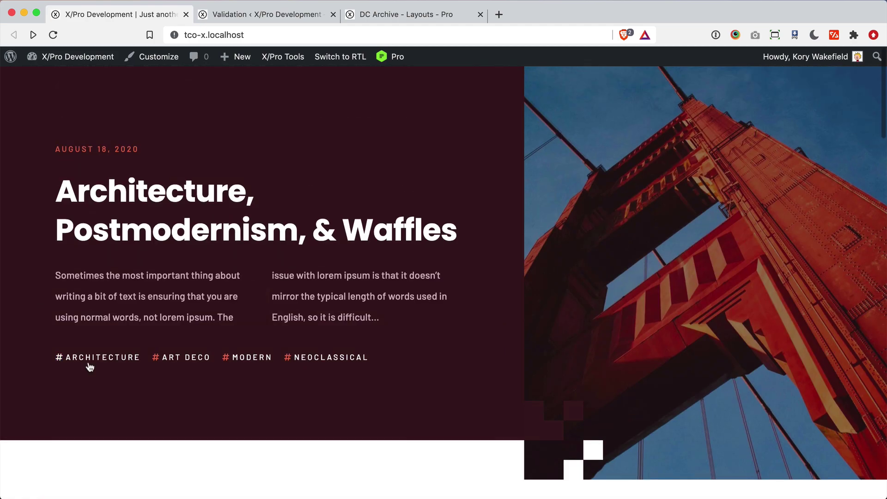
scroll(40, 411, "down", 5)
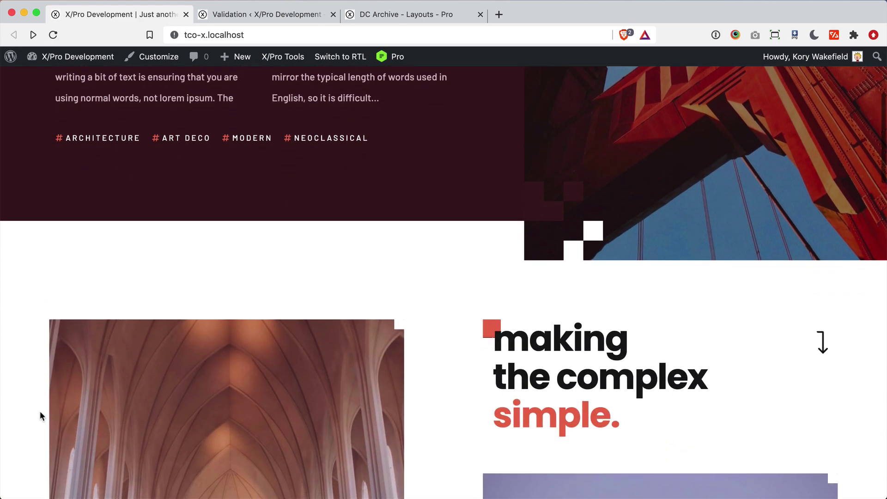
scroll(40, 413, "down", 3)
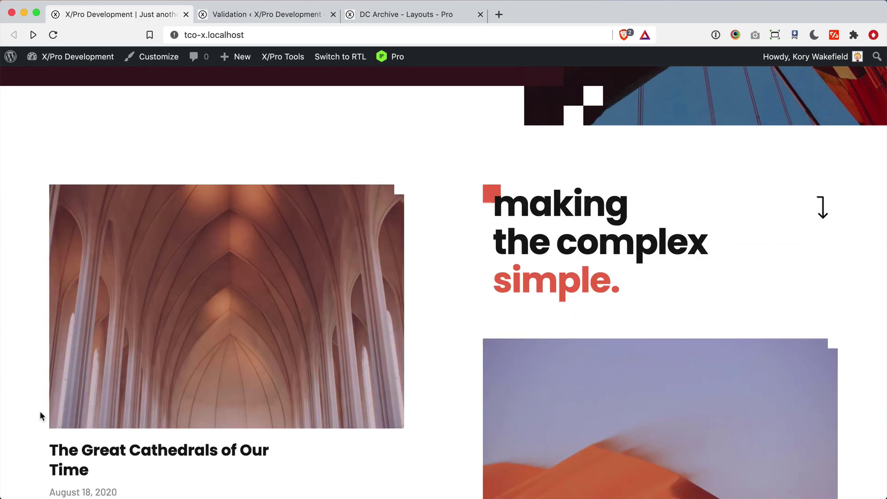
scroll(39, 415, "up", 8)
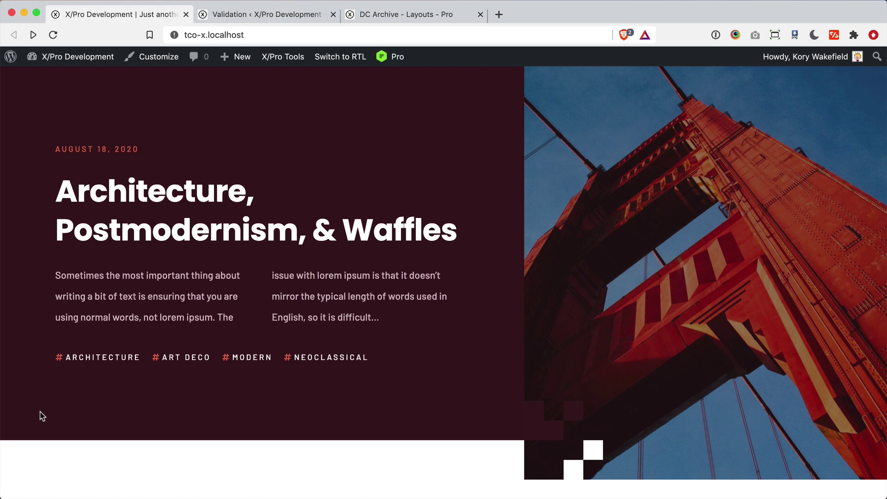
scroll(33, 412, "down", 8)
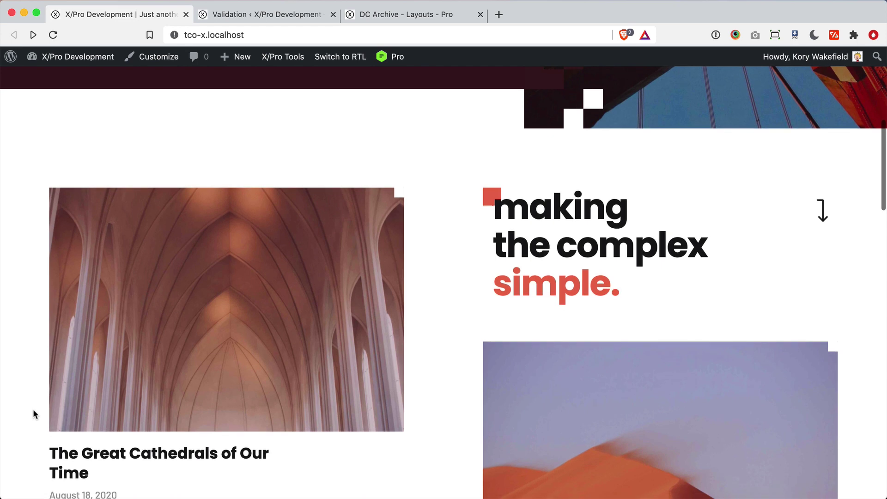
scroll(34, 413, "down", 6)
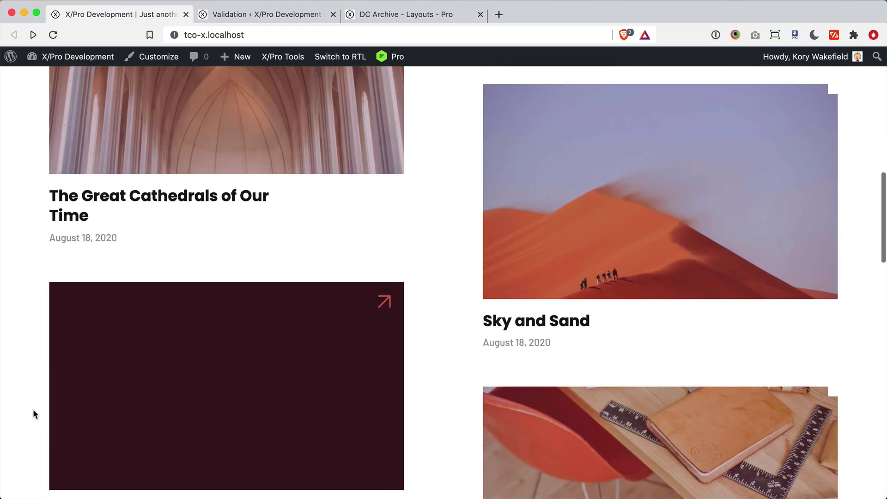
scroll(33, 413, "up", 3)
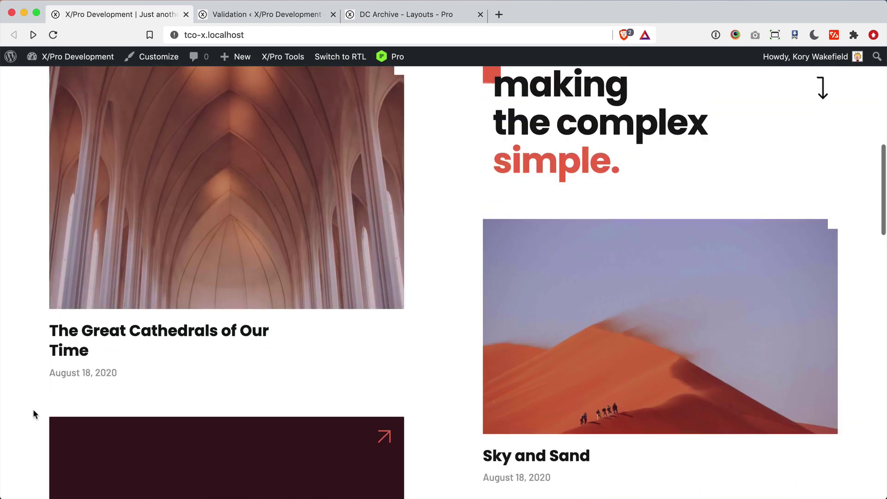
scroll(33, 412, "up", 5)
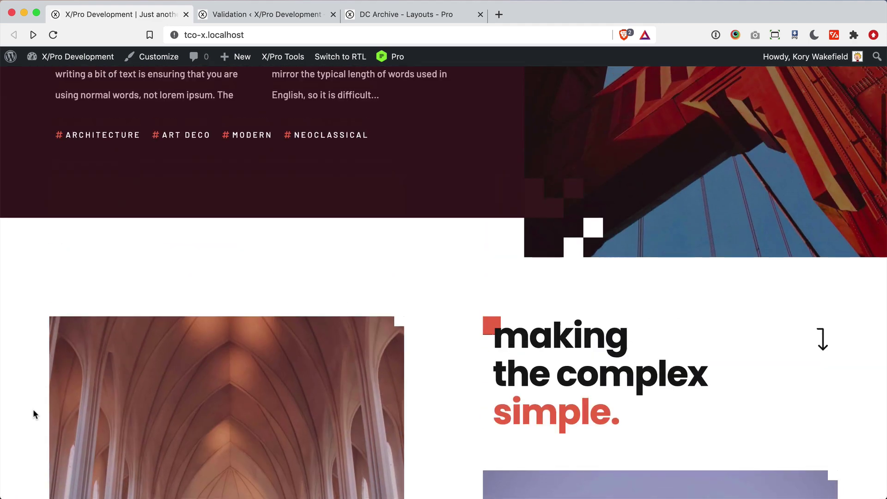
scroll(45, 246, "up", 5)
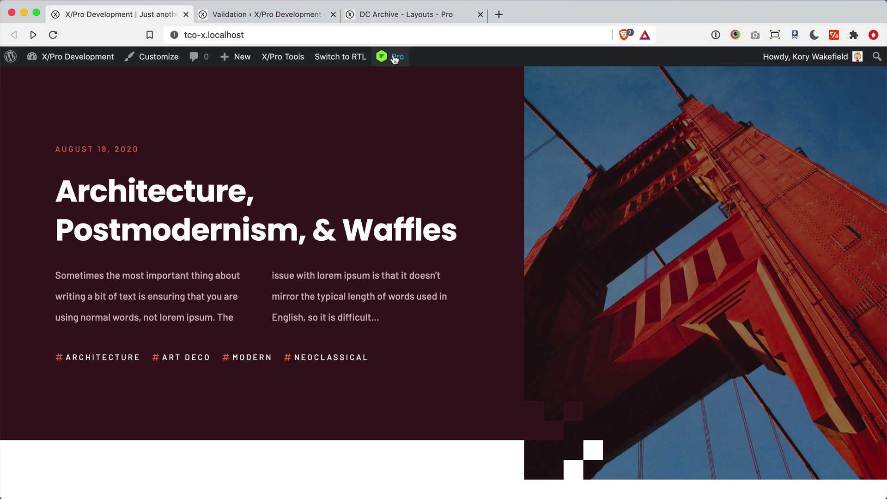
- Switch to the DC Archive layout in the Pro builder, review its preview and expand the Blog section's structure
mouse_move(393, 57)
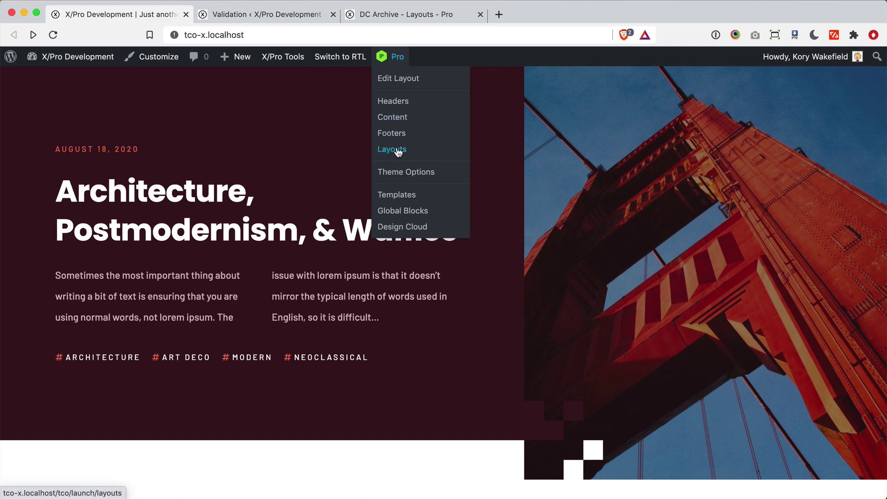
left_click(259, 15)
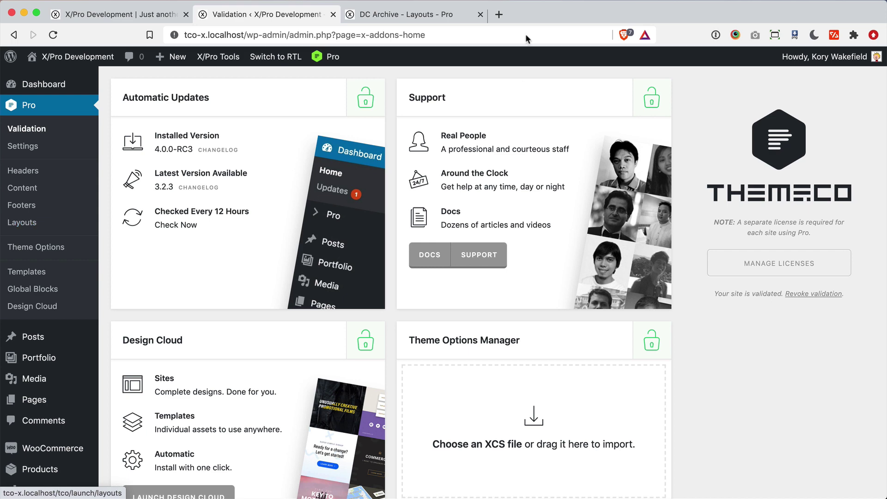
left_click(398, 14)
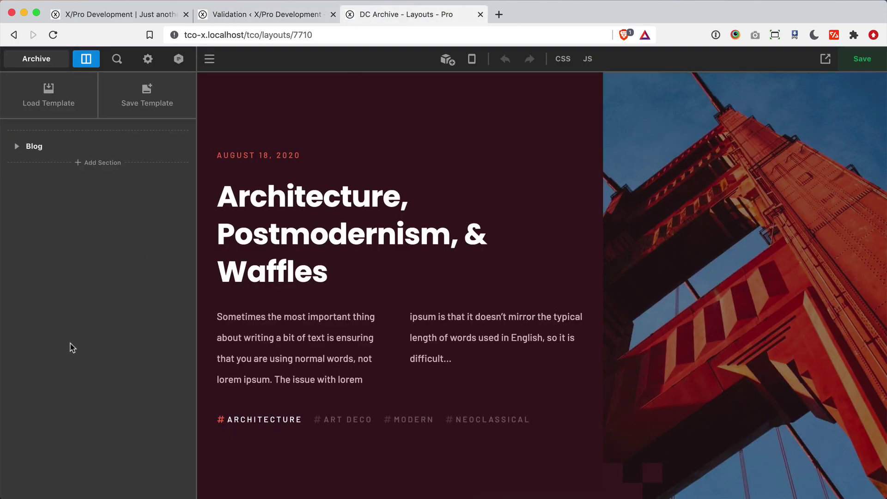
scroll(205, 309, "down", 10)
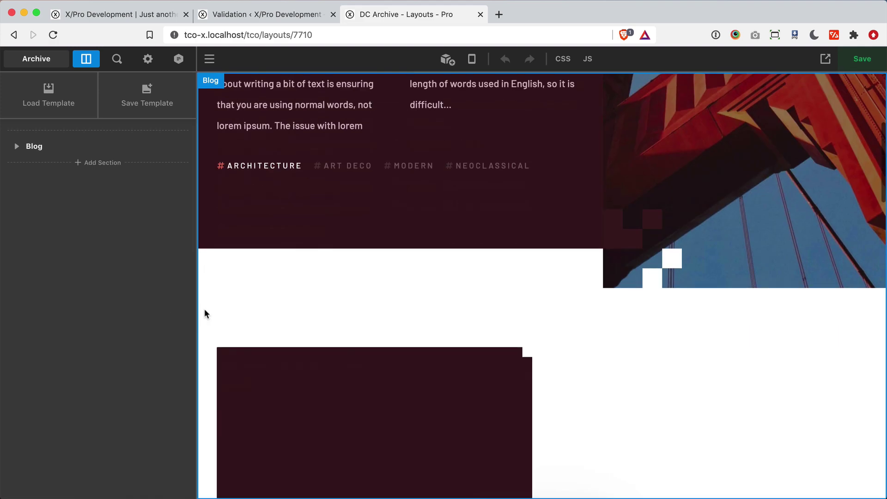
scroll(204, 309, "up", 10)
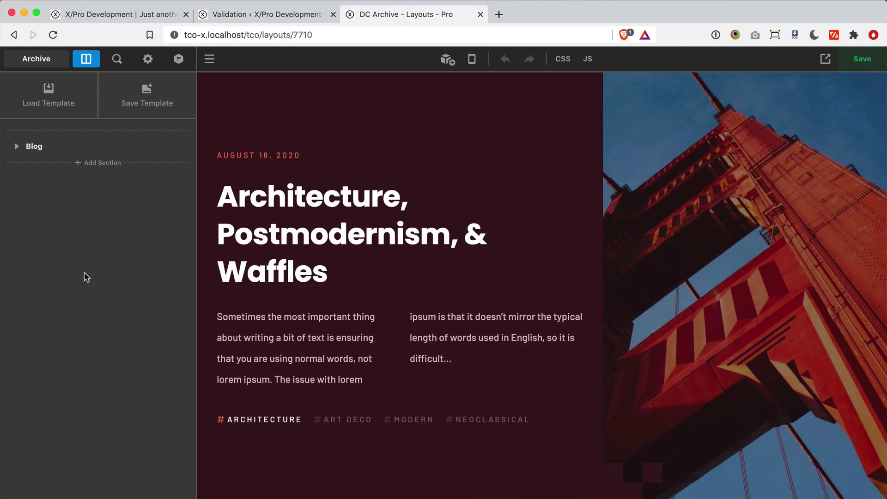
left_click(20, 147)
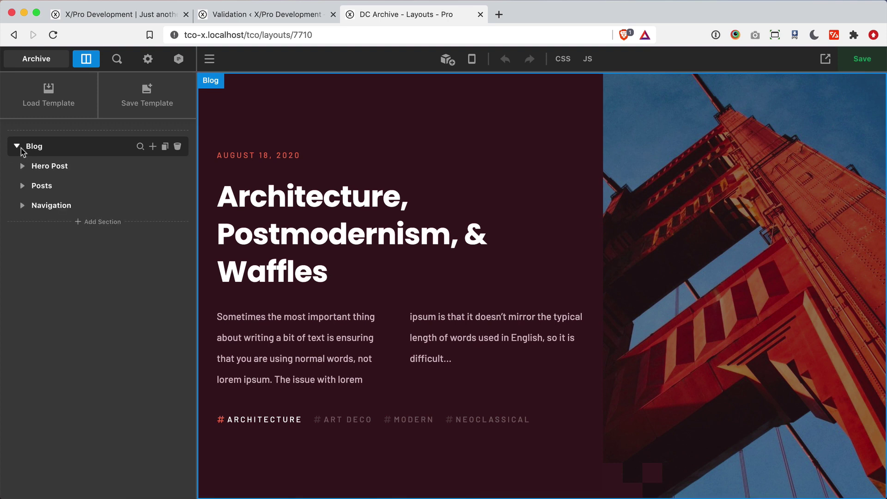
- Review the DC Archive layout's general settings and its assignment conditions
left_click(147, 59)
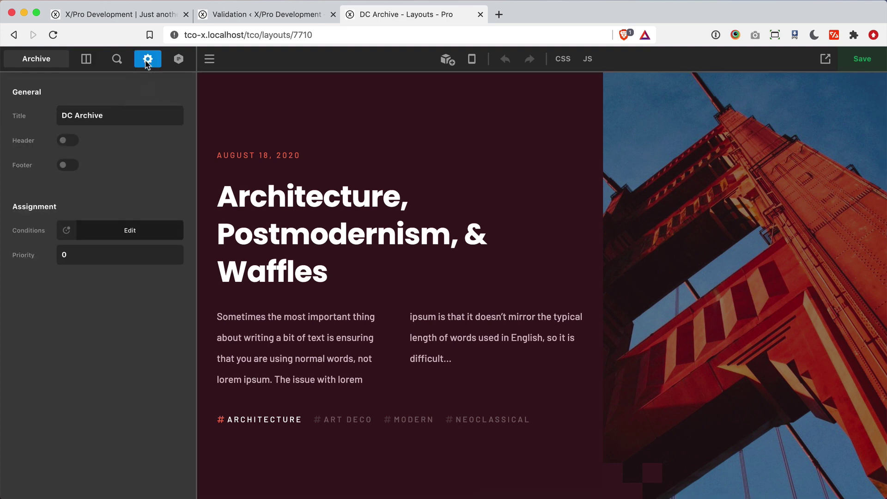
left_click(100, 229)
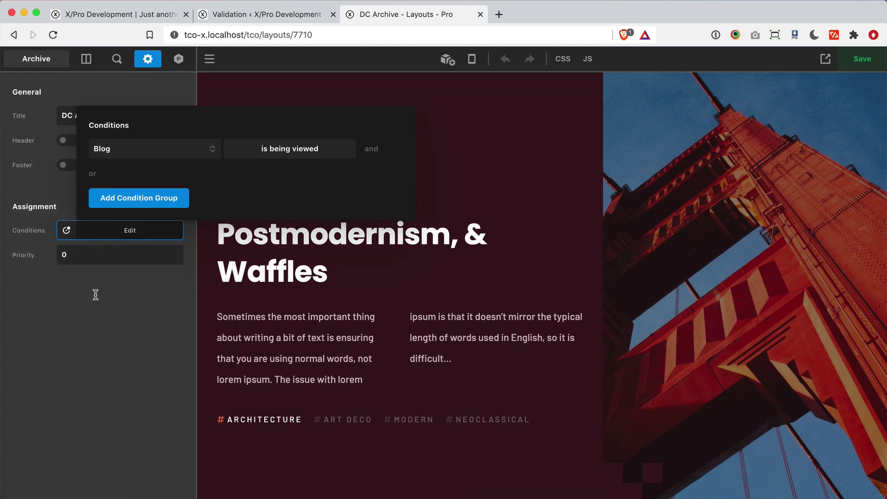
left_click(96, 364)
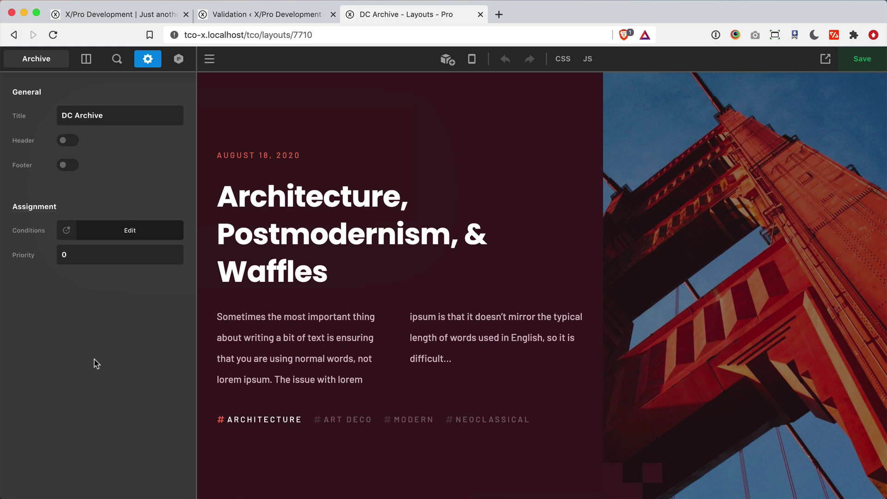
- Create a new layout titled "My Blog" with the type Archive
left_click(209, 59)
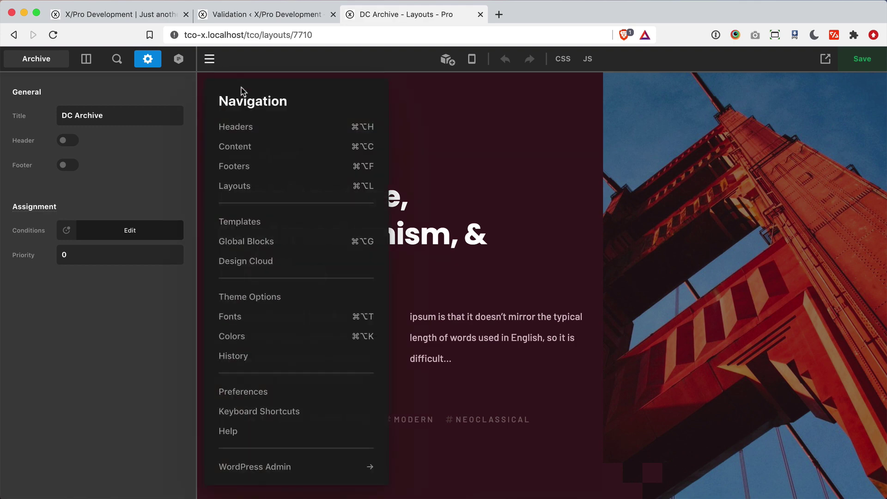
left_click(239, 187)
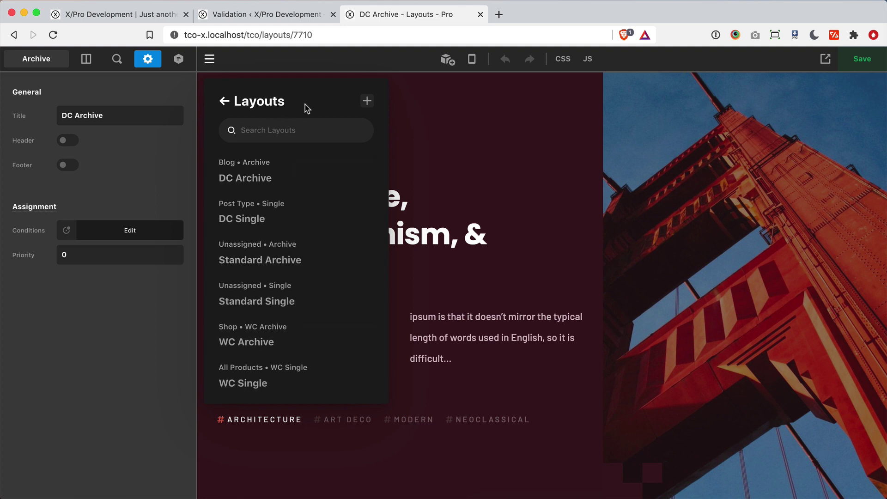
left_click(366, 102)
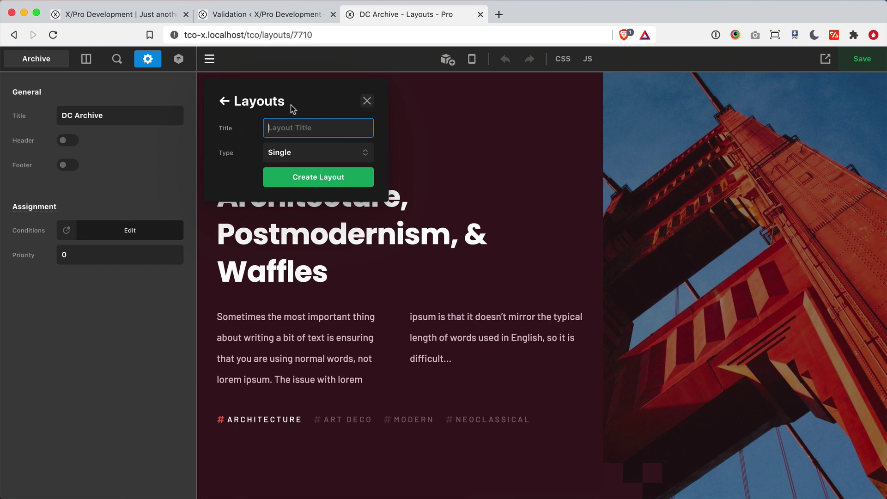
type("My Blog")
left_click(286, 156)
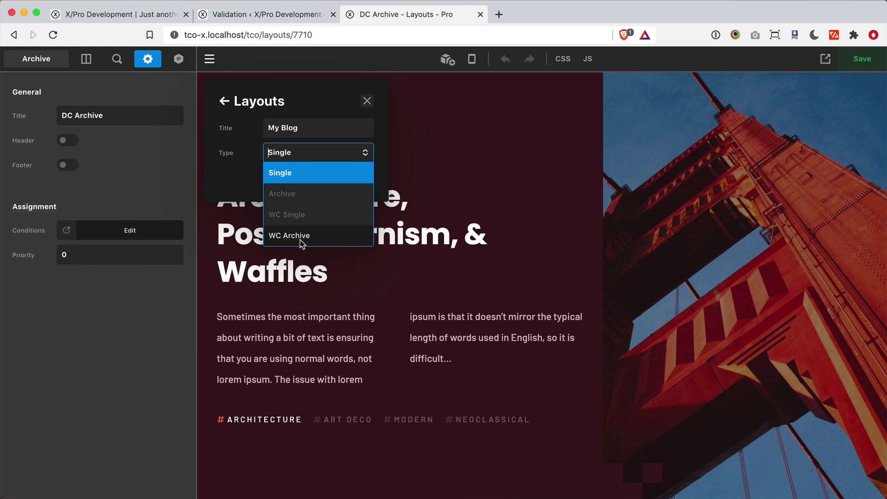
left_click(295, 197)
left_click(311, 178)
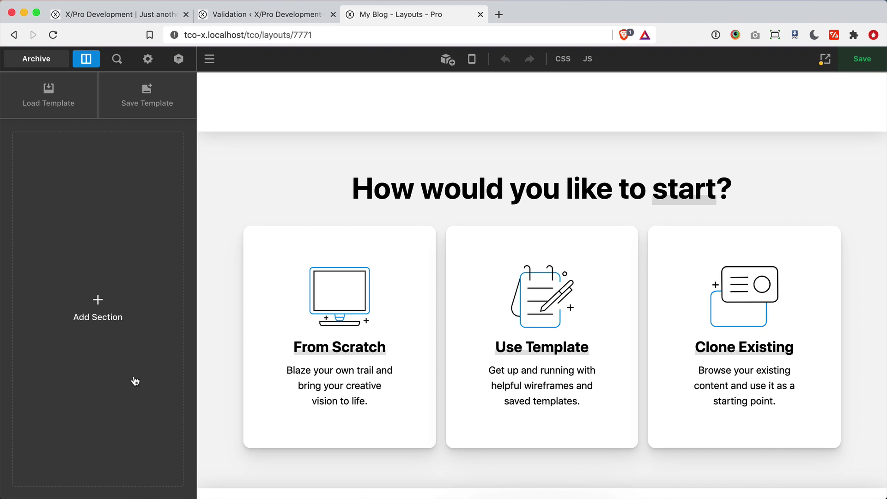
- Start the new archive layout from the Minimal Light starter template, discarding the blank section added from scratch
left_click(322, 328)
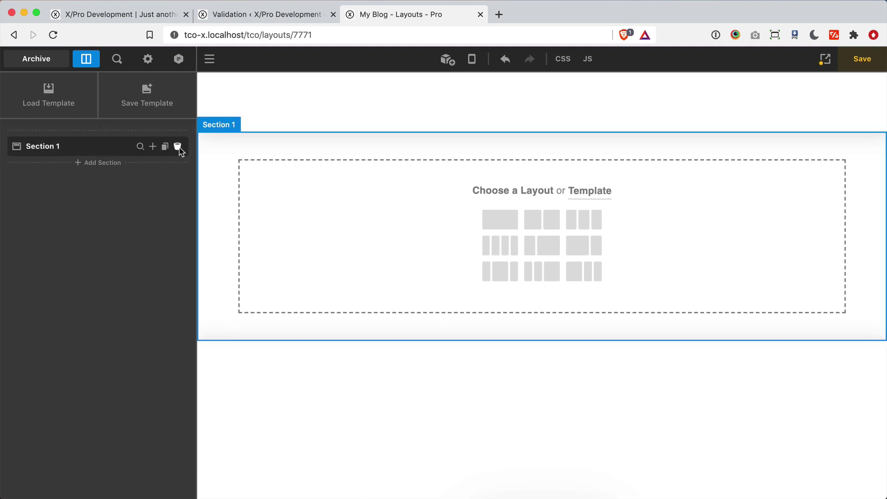
left_click(180, 149)
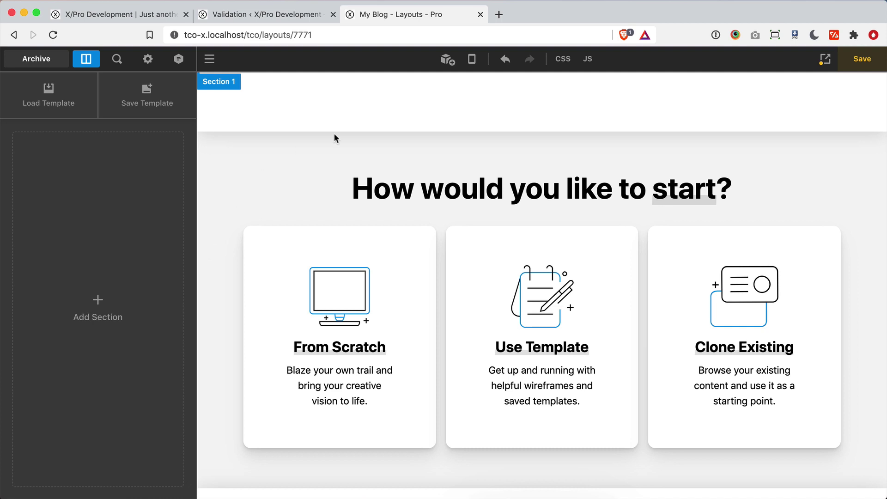
left_click(533, 326)
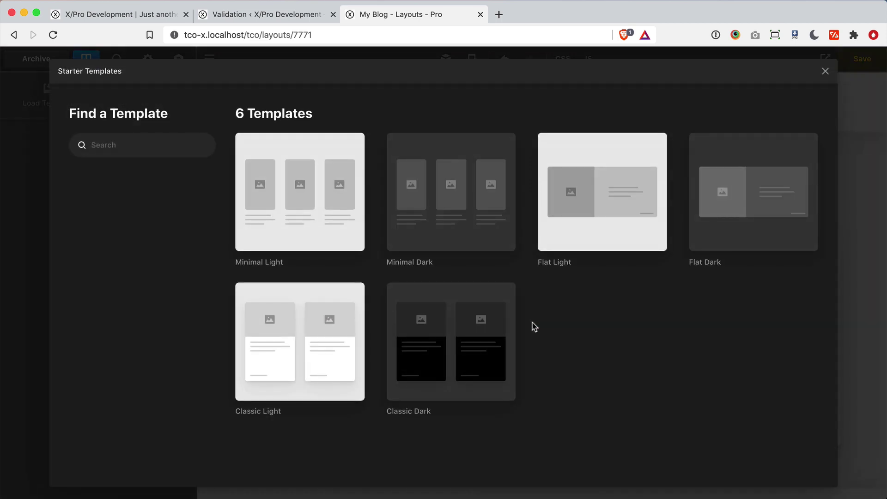
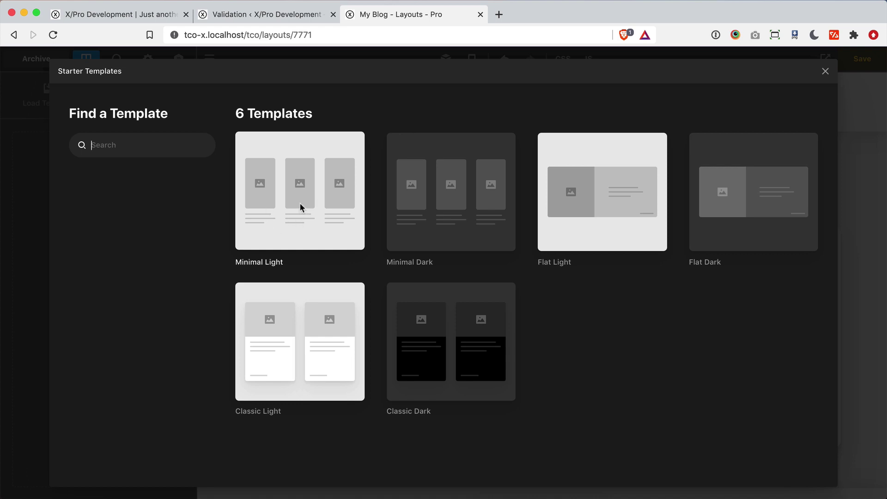
left_click(300, 202)
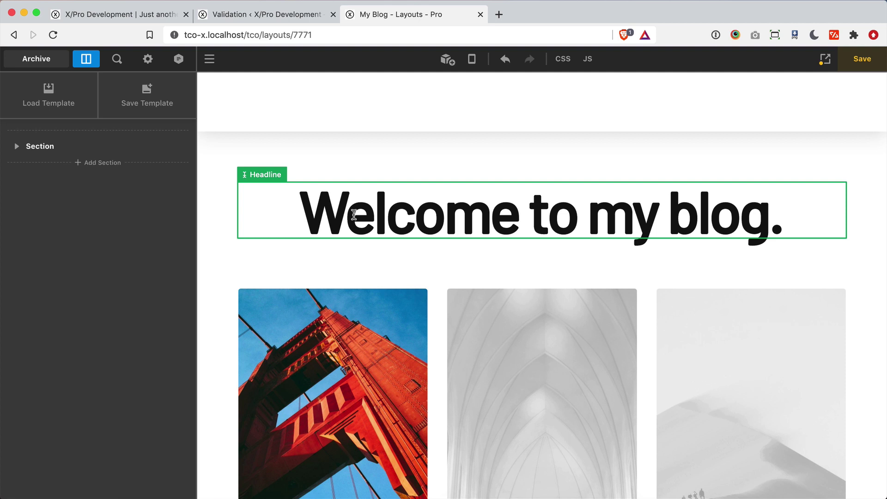
- Set the layout's preview URL to Blog Page
left_click(826, 60)
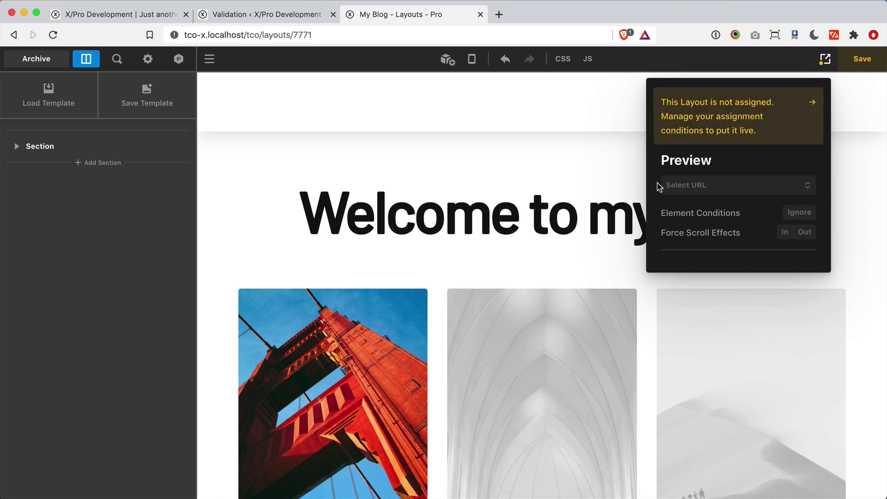
left_click(712, 185)
left_click(683, 226)
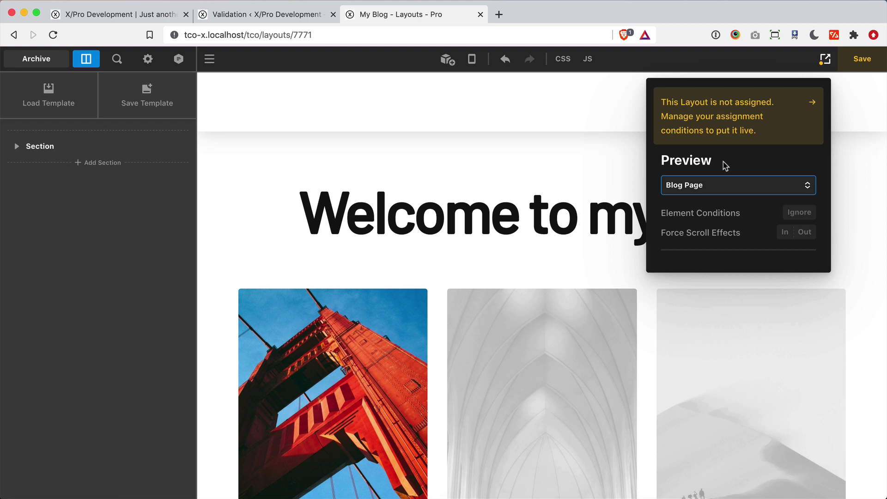
left_click(120, 282)
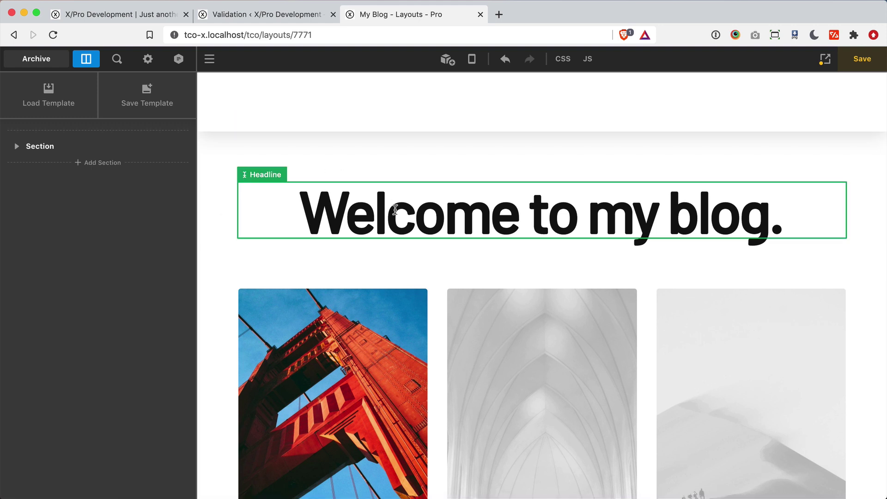
- Expand the Section and its Posts row in the layout structure and open the Post element's settings
scroll(218, 253, "down", 3)
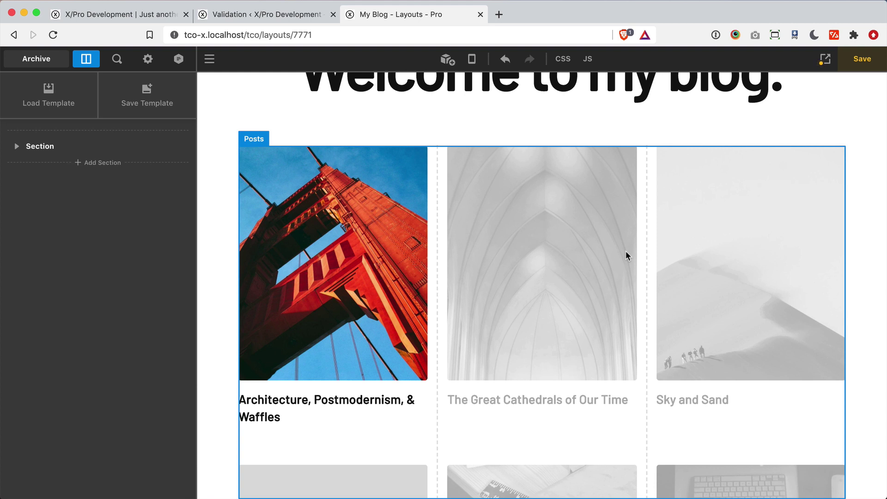
left_click(17, 147)
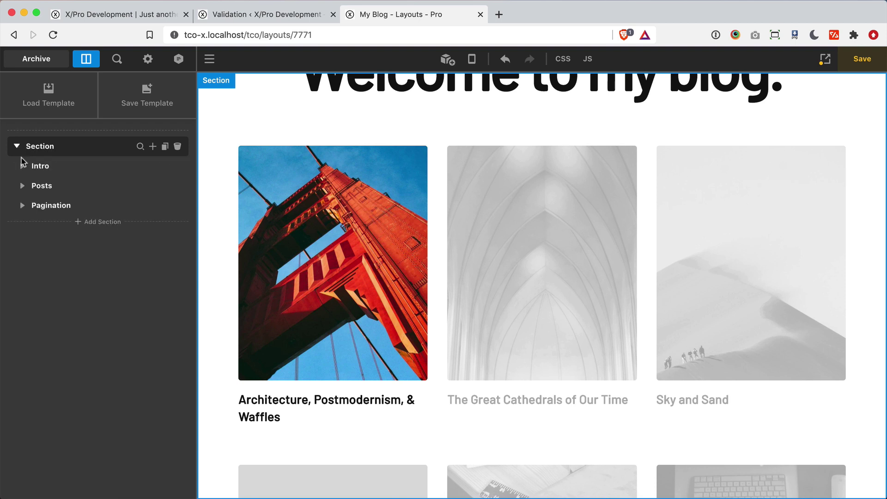
left_click(22, 185)
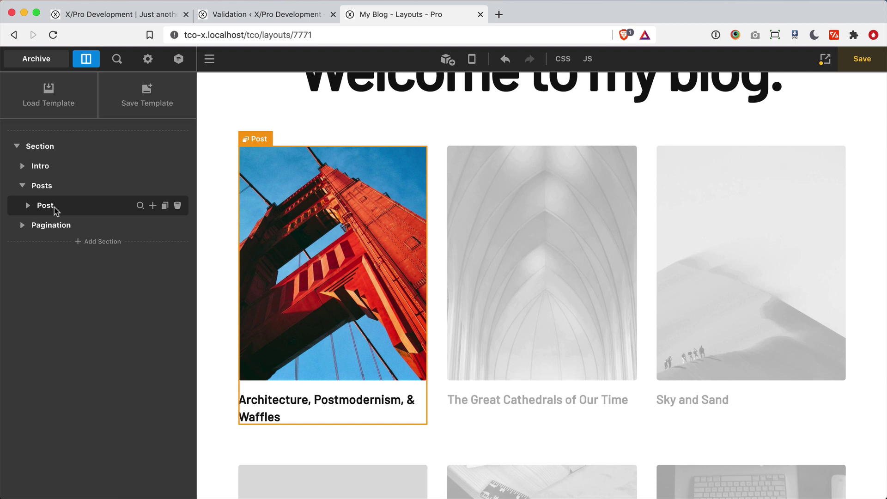
left_click(140, 206)
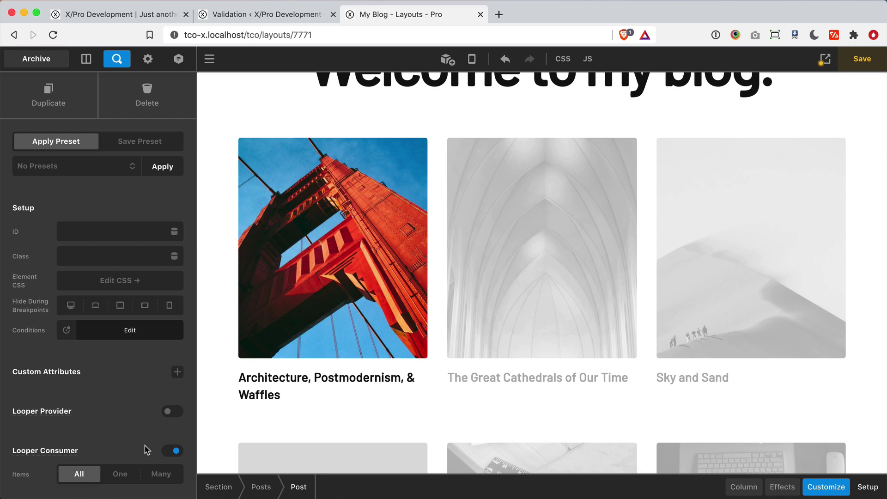
- Examine how the Post element repeats through the whole blog grid, from the headline to the last row
scroll(223, 415, "down", 15)
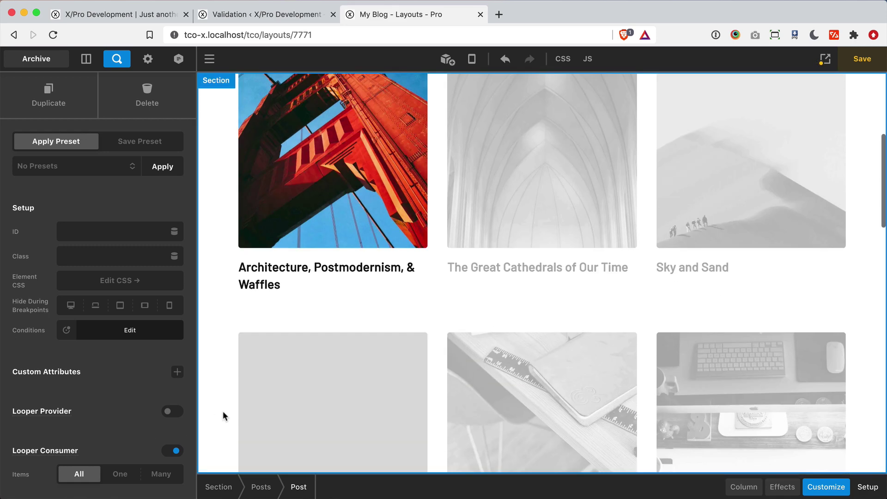
scroll(223, 416, "down", 3)
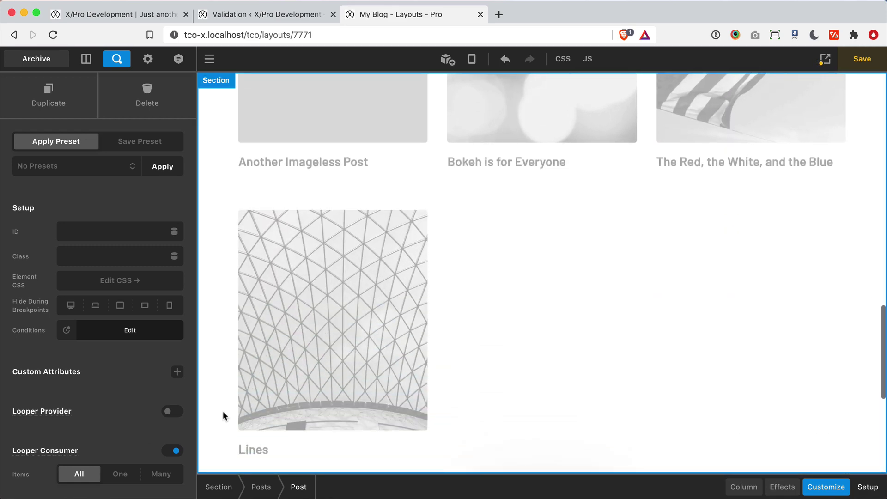
scroll(223, 416, "down", 5)
scroll(223, 415, "up", 12)
scroll(223, 416, "up", 10)
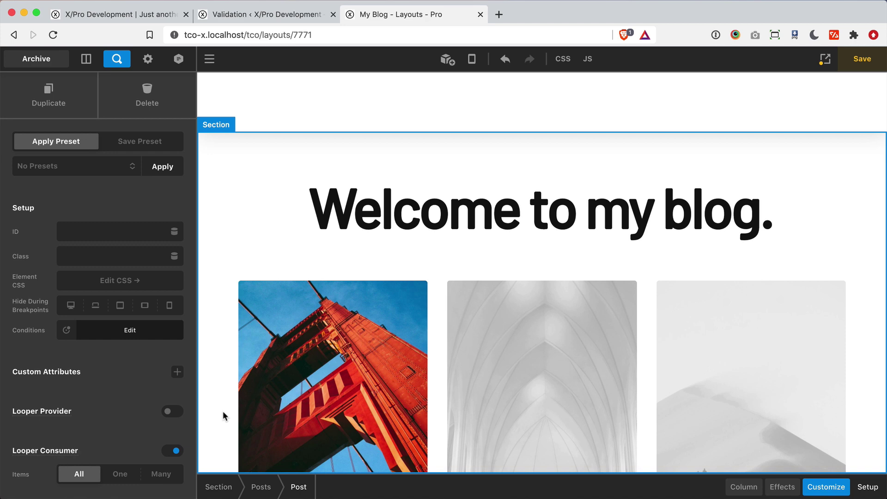
scroll(223, 415, "down", 10)
scroll(222, 415, "down", 5)
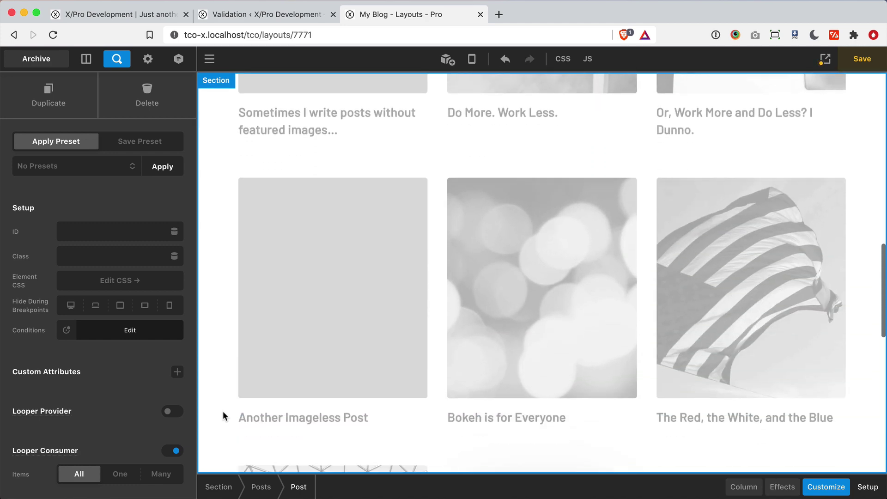
scroll(222, 411, "up", 1)
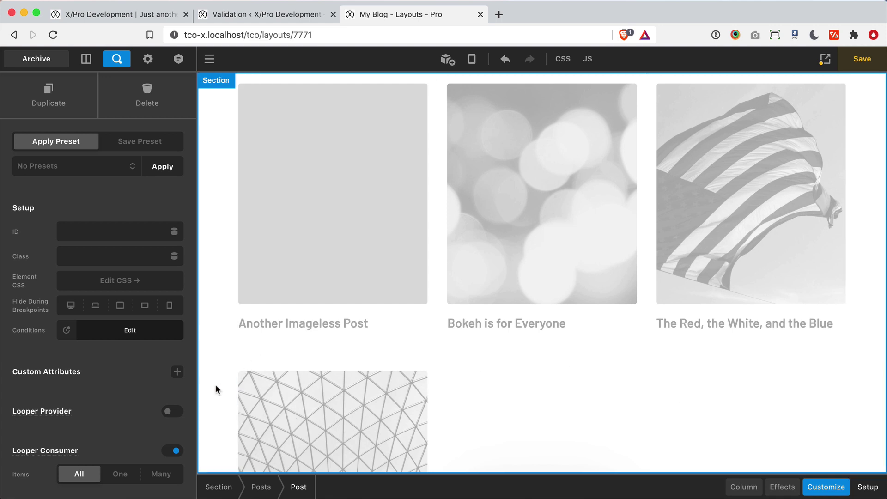
scroll(215, 384, "up", 5)
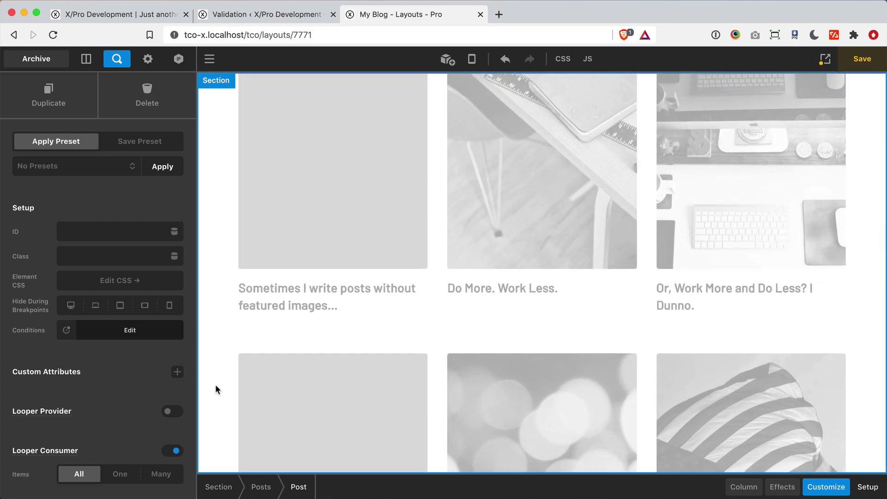
scroll(216, 384, "down", 4)
scroll(216, 385, "down", 3)
scroll(216, 388, "down", 2)
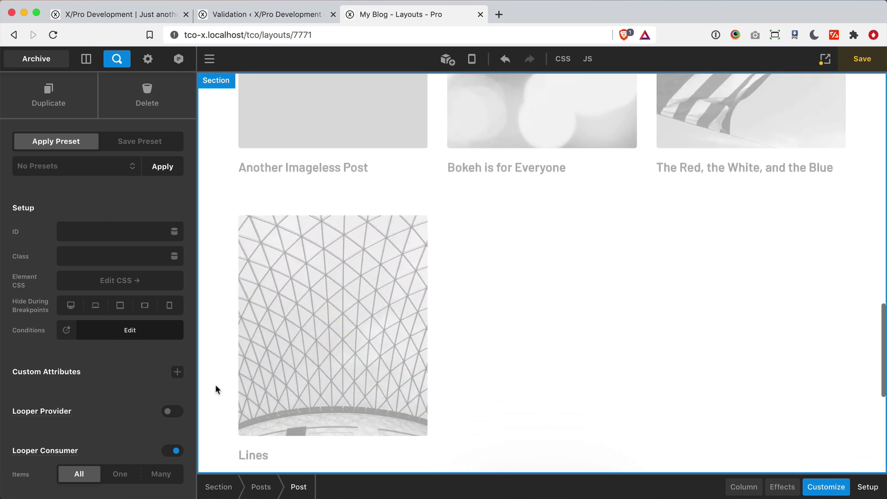
scroll(215, 388, "up", 8)
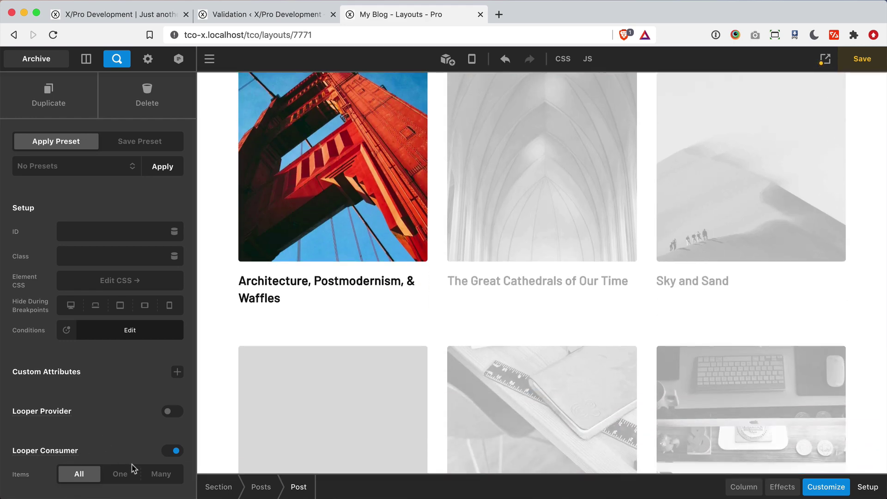
- Try limiting the Post's Looper Consumer to 4 and 6 items, and return it to All
left_click(158, 474)
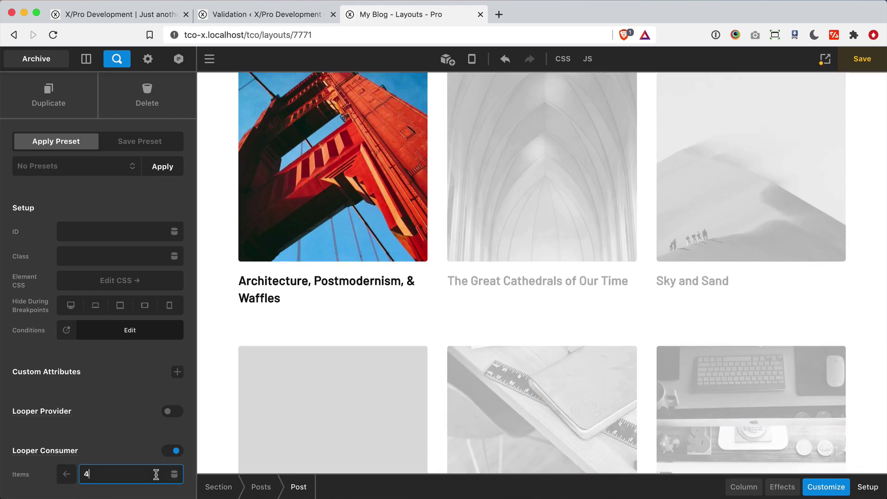
type("6")
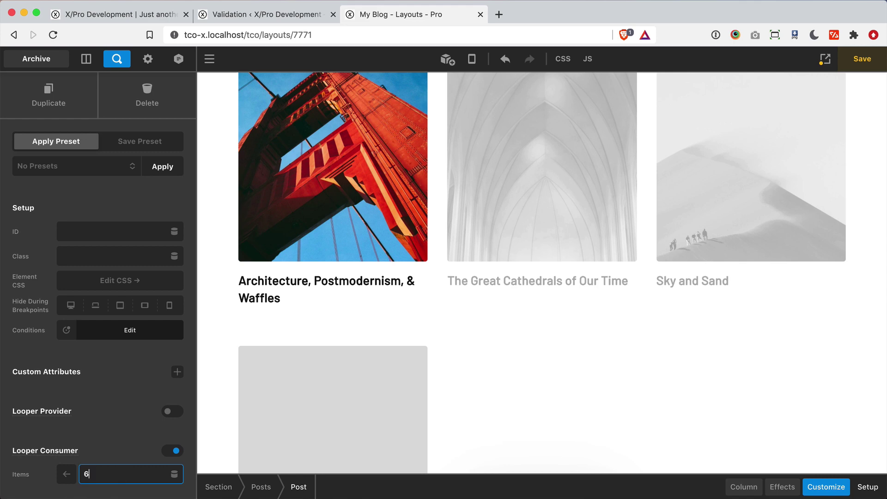
scroll(215, 342, "down", 5)
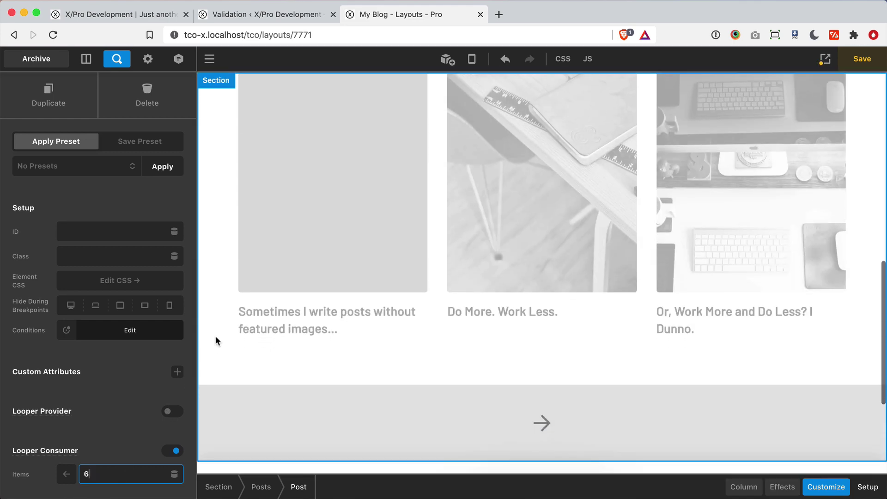
scroll(215, 342, "up", 10)
scroll(216, 341, "down", 3)
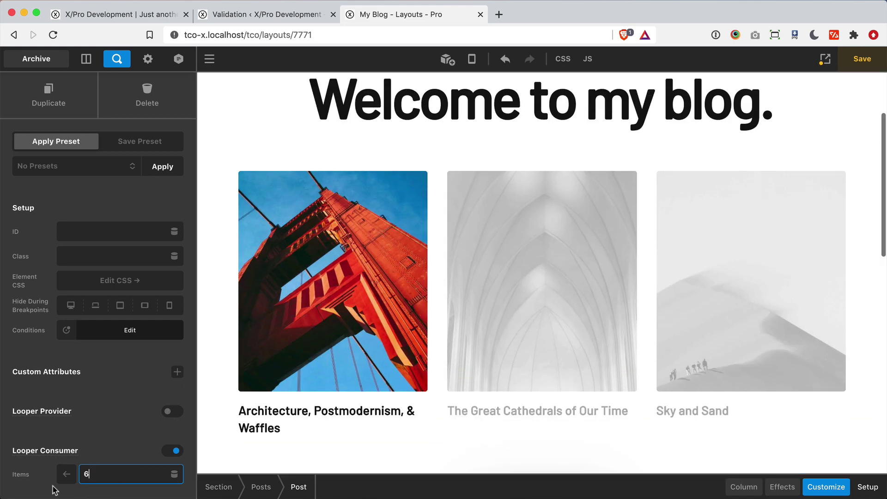
left_click(66, 474)
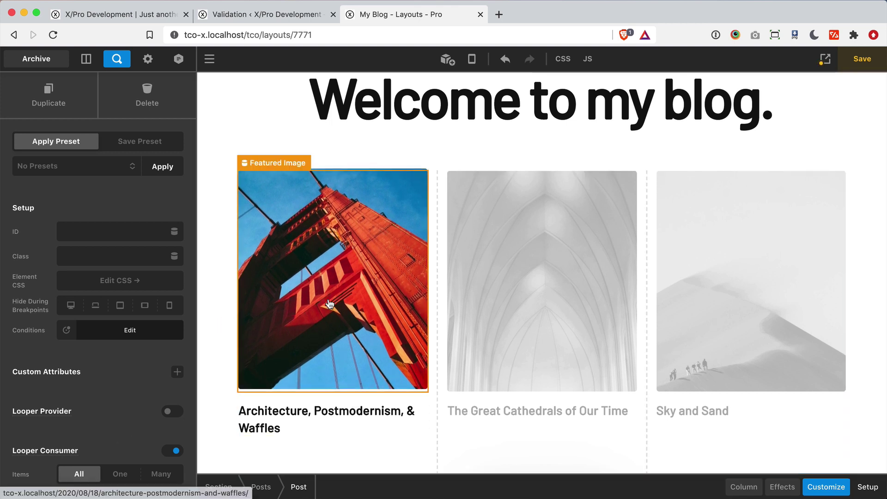
- Try a base font size of 2 em on the post title and review it across the grid
scroll(610, 261, "down", 5)
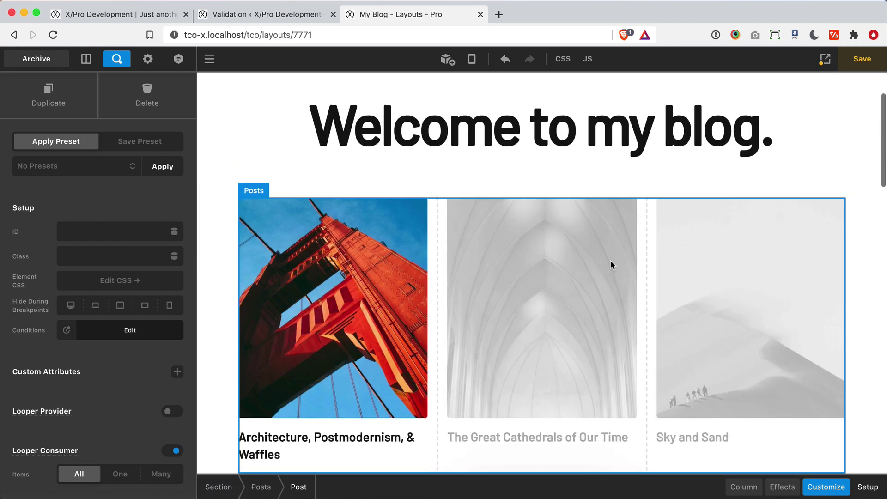
scroll(610, 261, "down", 3)
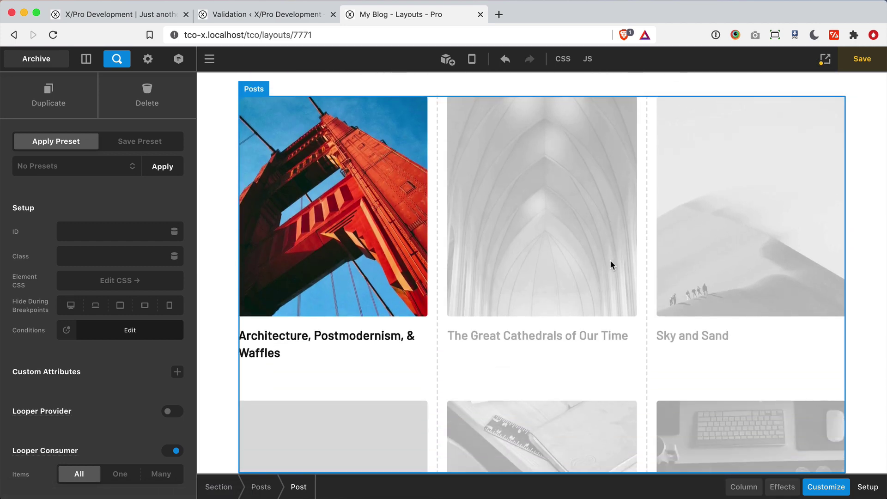
scroll(610, 259, "up", 1)
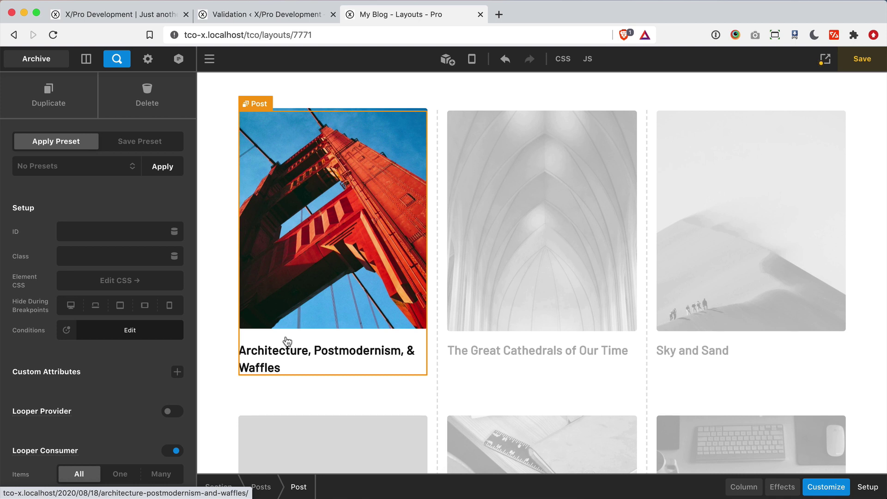
left_click(264, 361)
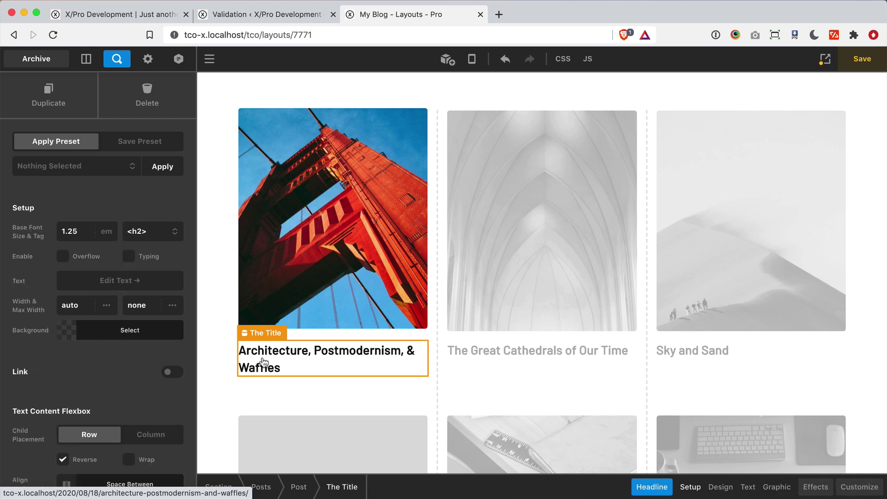
left_click(68, 230)
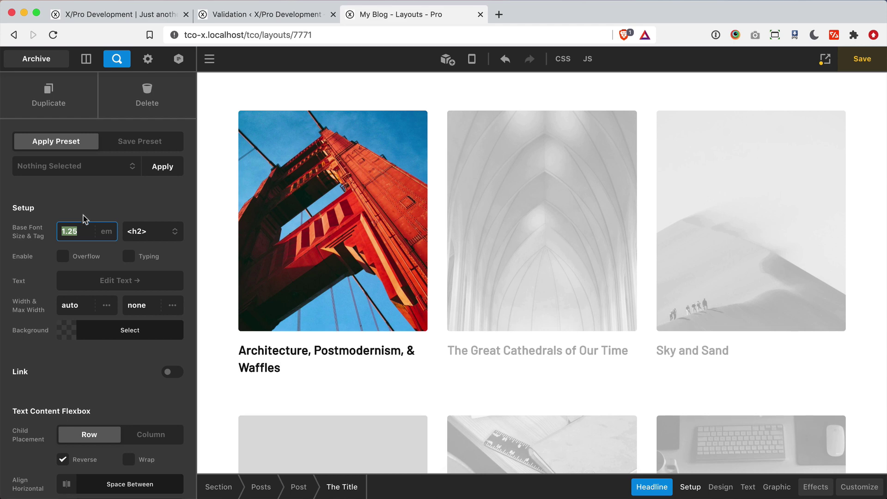
type("2")
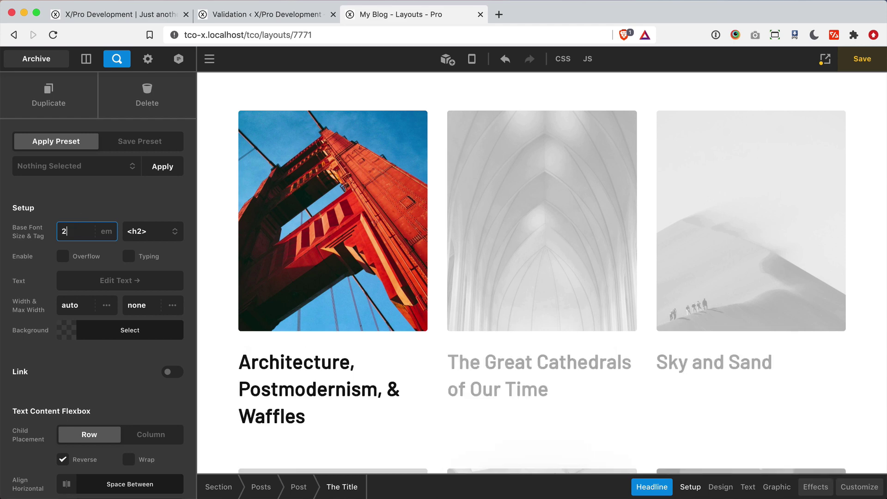
scroll(214, 212, "down", 5)
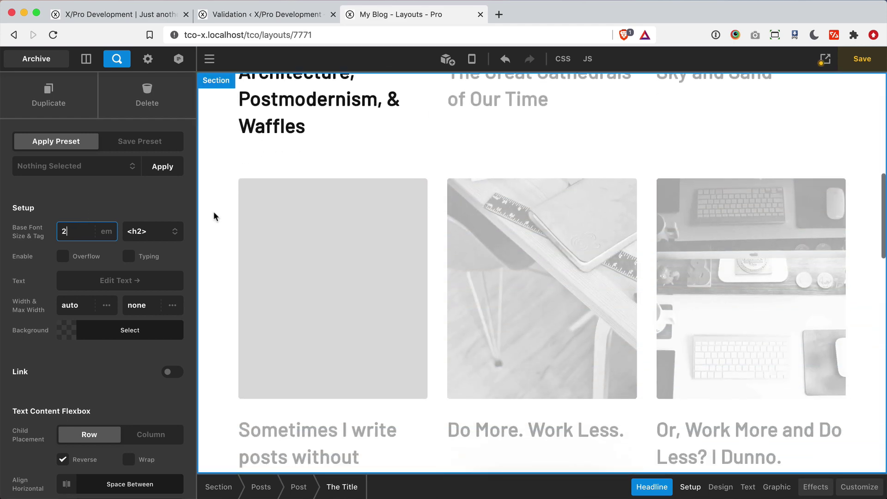
scroll(213, 212, "down", 3)
scroll(213, 212, "up", 8)
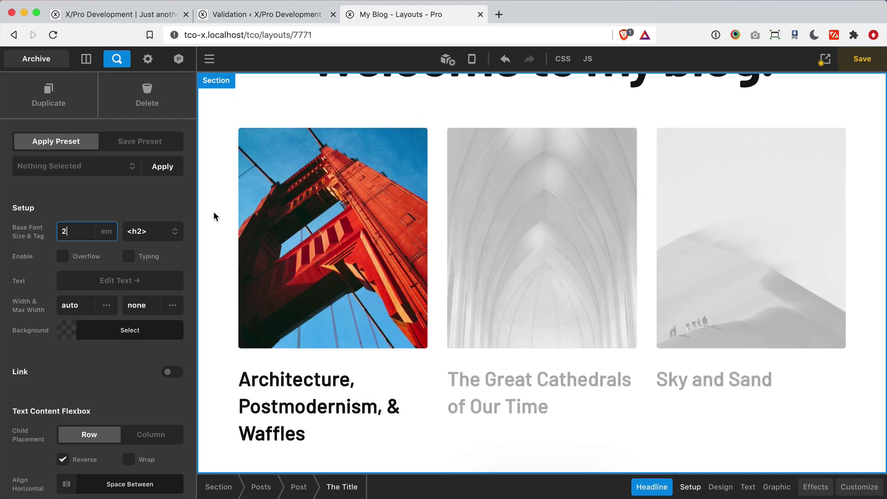
- Restore the post title's base font size to 1.25 em
key("BackSpace")
type("1.25")
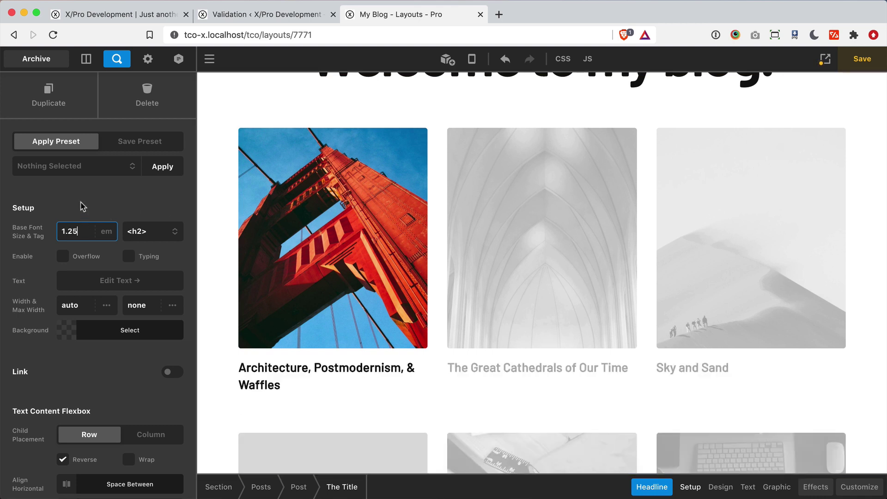
left_click(84, 206)
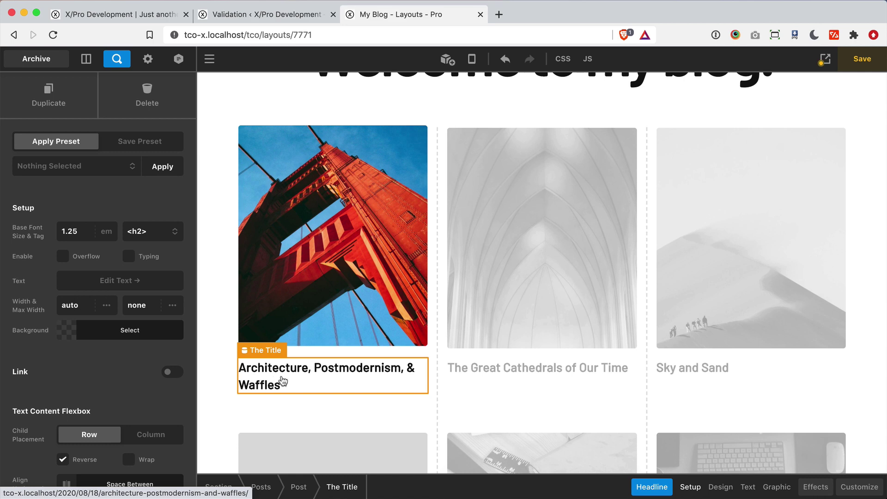
- Clear the post title's text and reinsert the Post Title dynamic content, {{dc:post:title}}
scroll(277, 383, "up", 5)
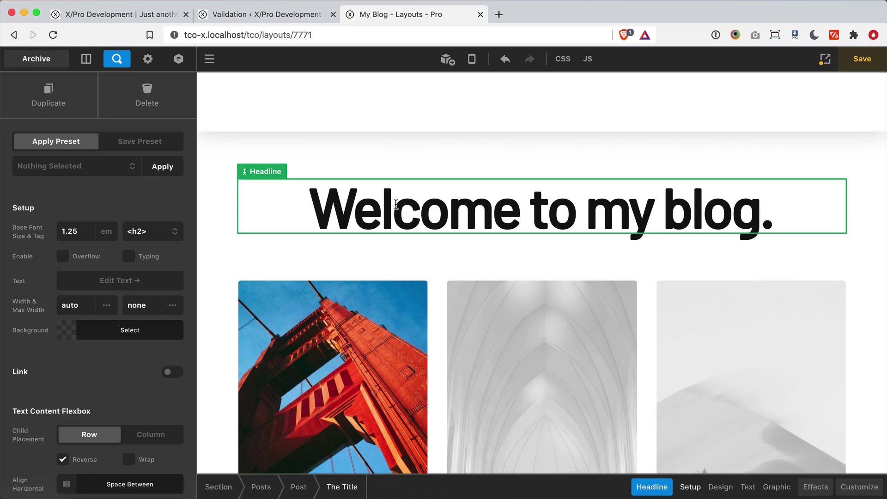
scroll(397, 208, "down", 8)
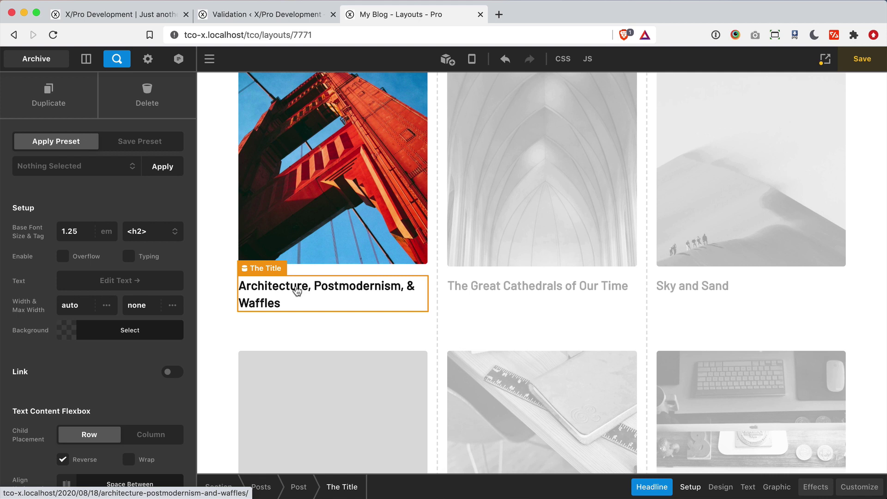
left_click(102, 283)
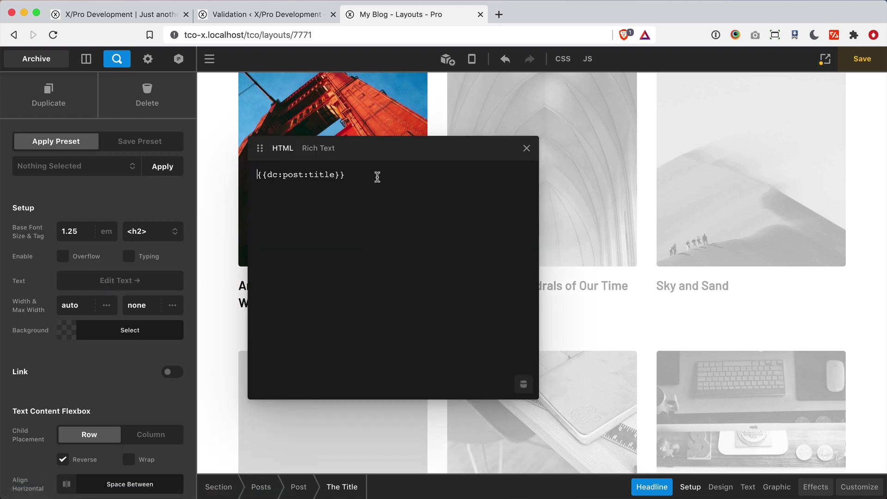
left_click_drag(376, 176, 246, 177)
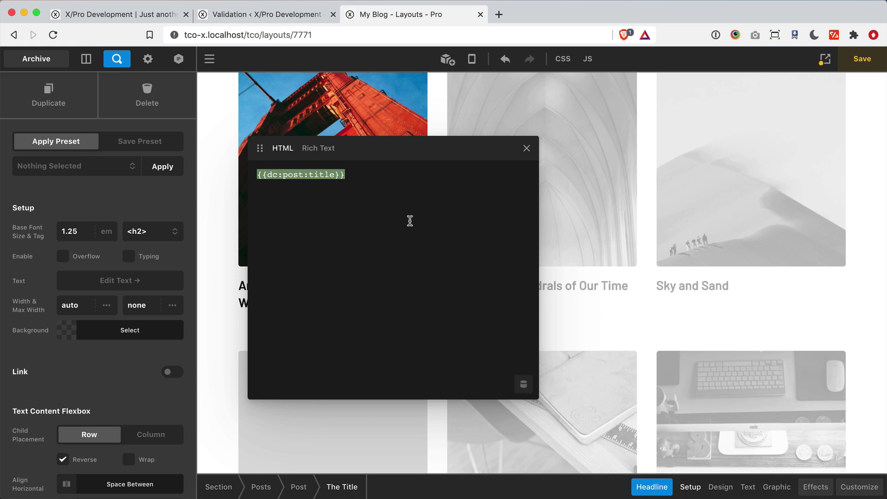
key("BackSpace")
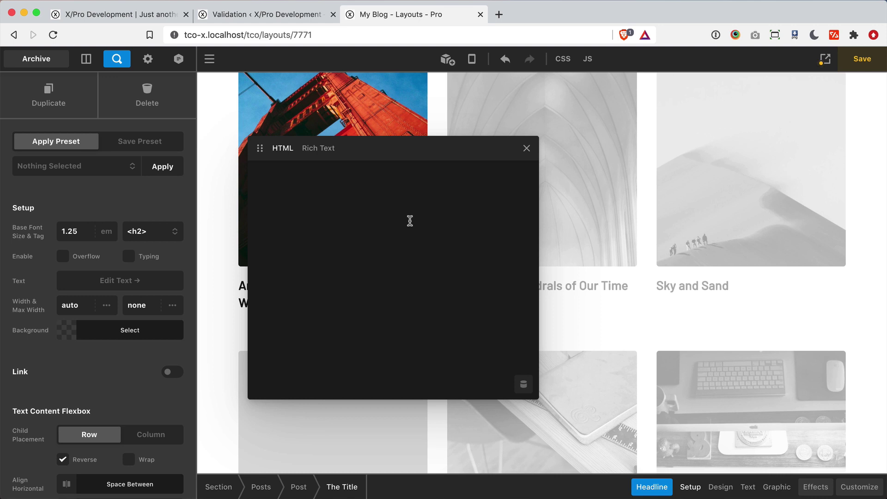
left_click(523, 384)
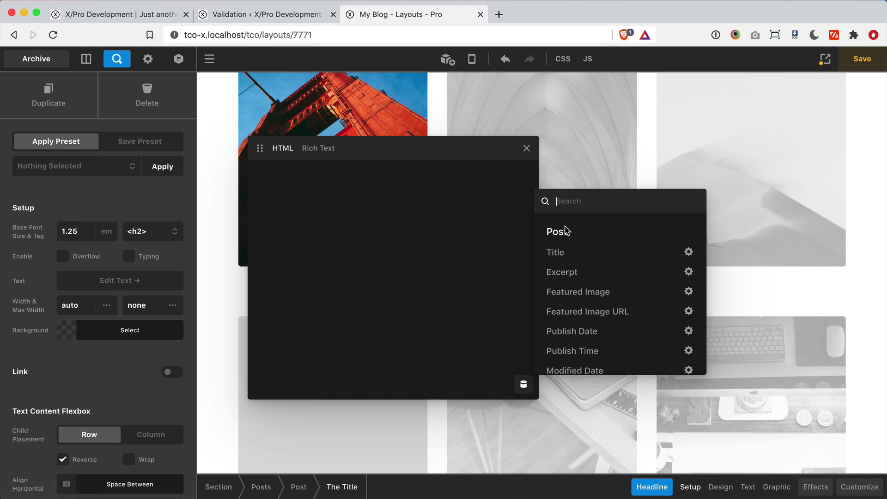
left_click(562, 251)
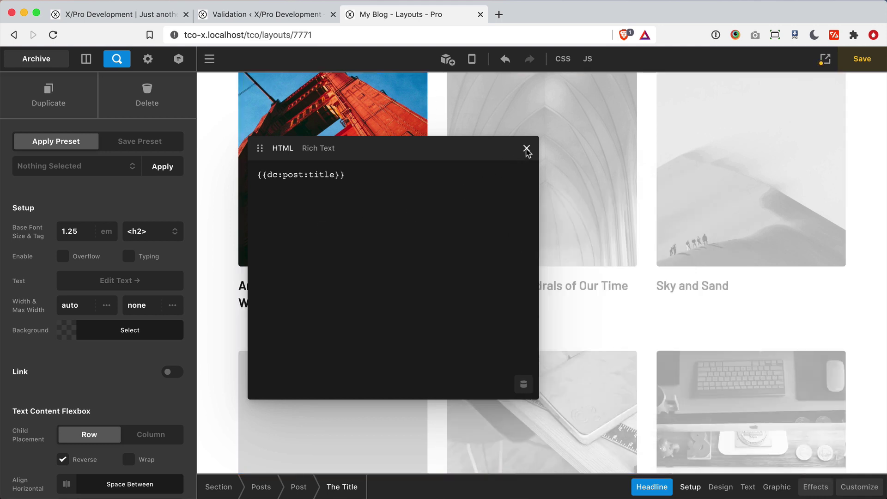
left_click(527, 148)
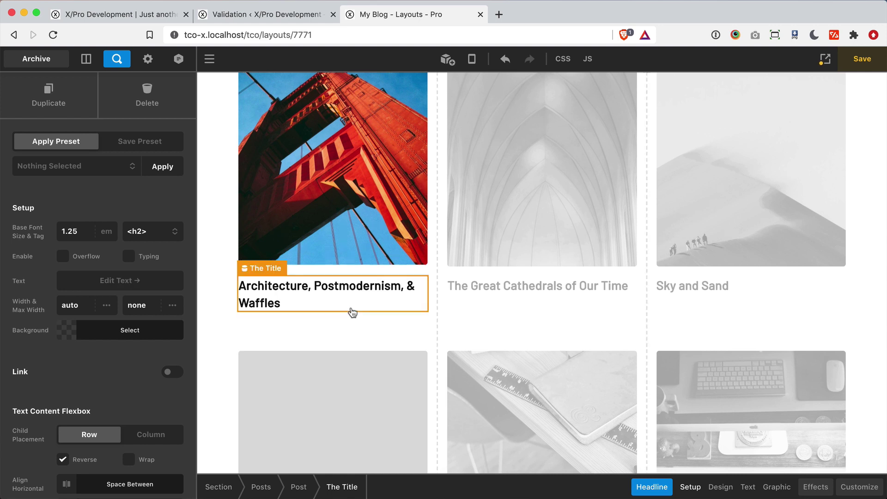
- Examine the post's Featured Image settings, reading its alt text through to the end
scroll(353, 311, "up", 2)
left_click(324, 243)
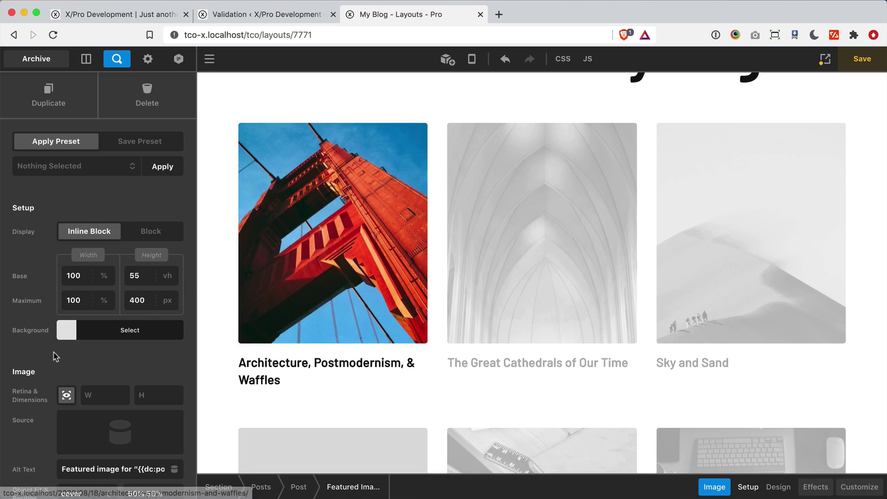
scroll(55, 356, "down", 3)
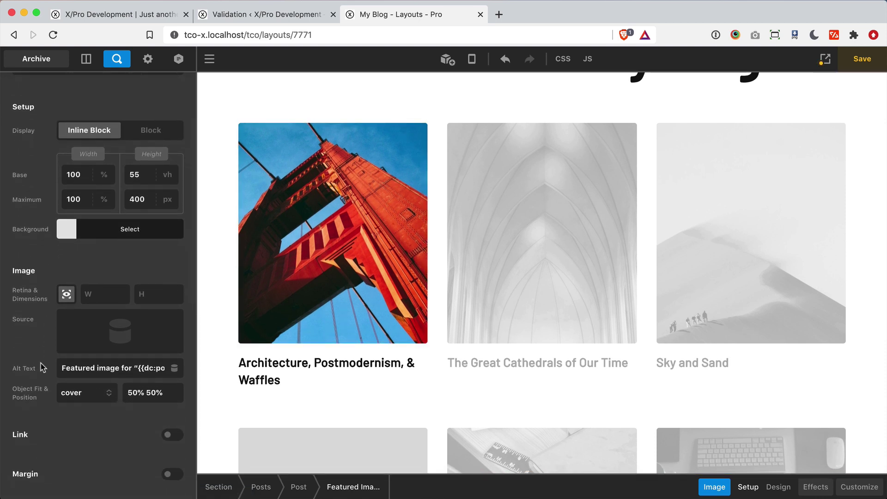
left_click(85, 369)
key("super+Right")
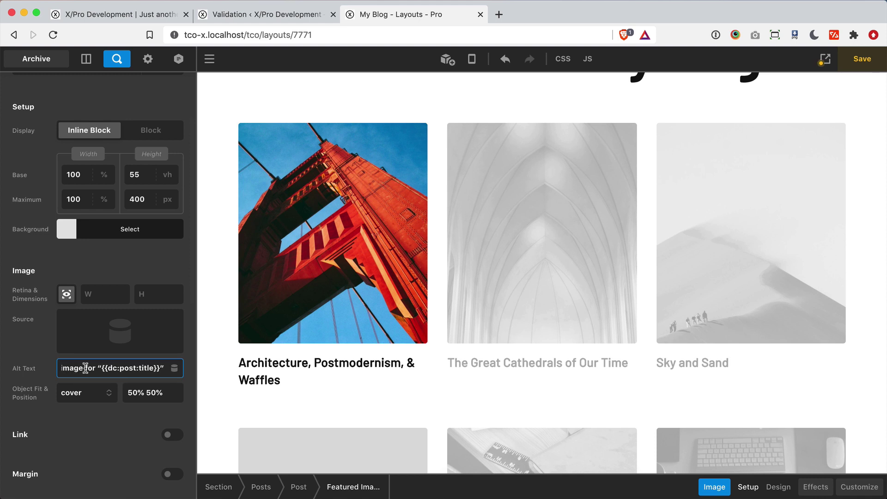
key("super+Left")
key("super+Right")
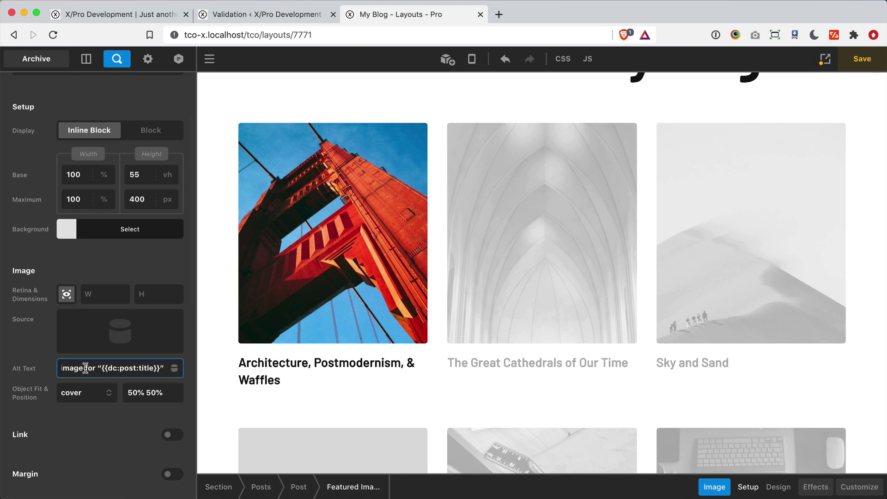
- Remove the featured image's source and set it again to the post's Featured Image dynamic content
left_click(120, 332)
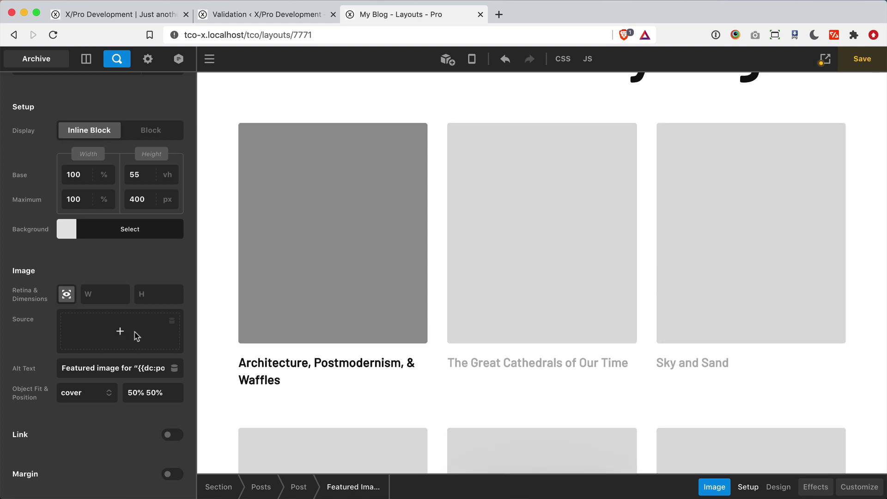
left_click(172, 320)
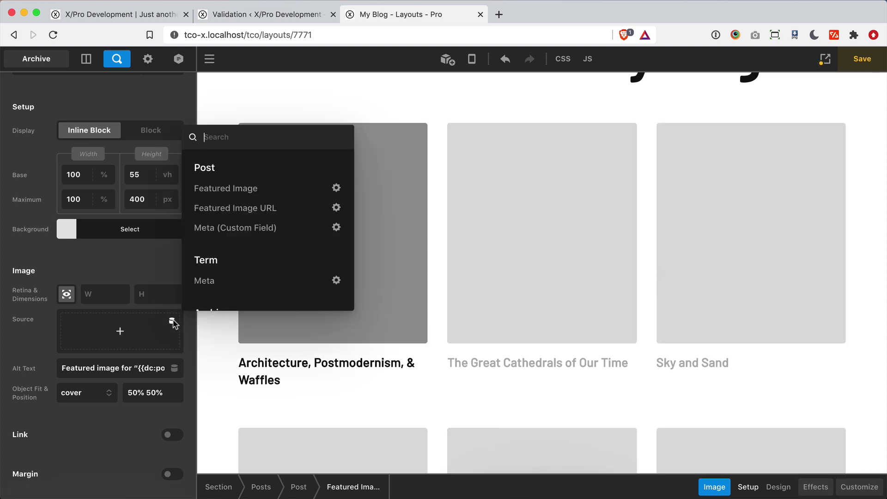
left_click(233, 190)
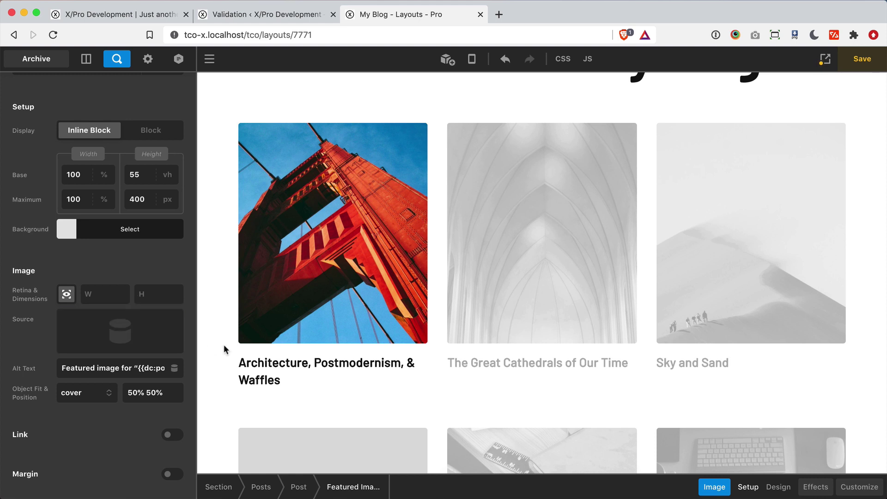
- Examine the Post column's Looper Consumer, tag and link URL settings, and view the blog grid down to its end
left_click(298, 350)
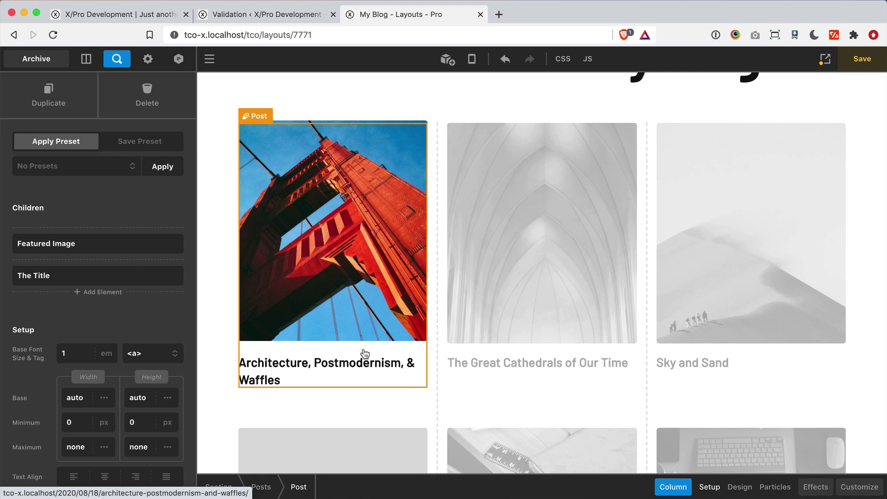
left_click(870, 488)
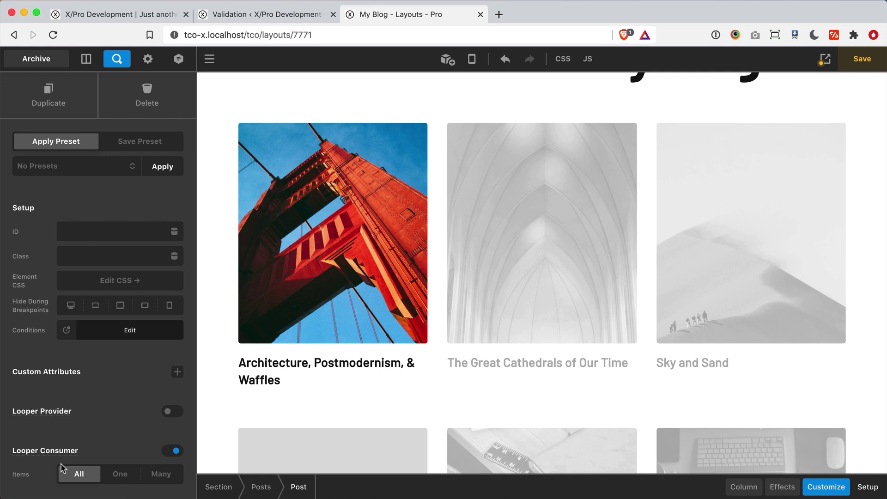
left_click(295, 350)
scroll(47, 321, "down", 3)
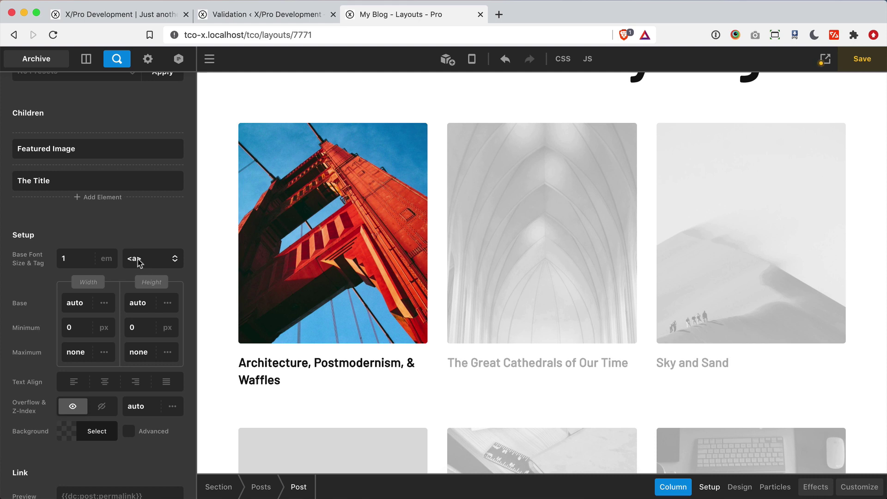
scroll(18, 245, "down", 5)
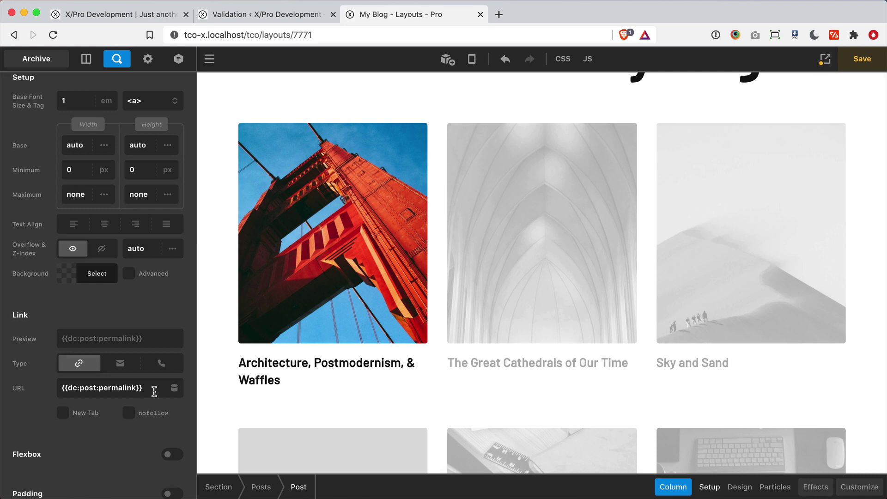
scroll(218, 352, "down", 15)
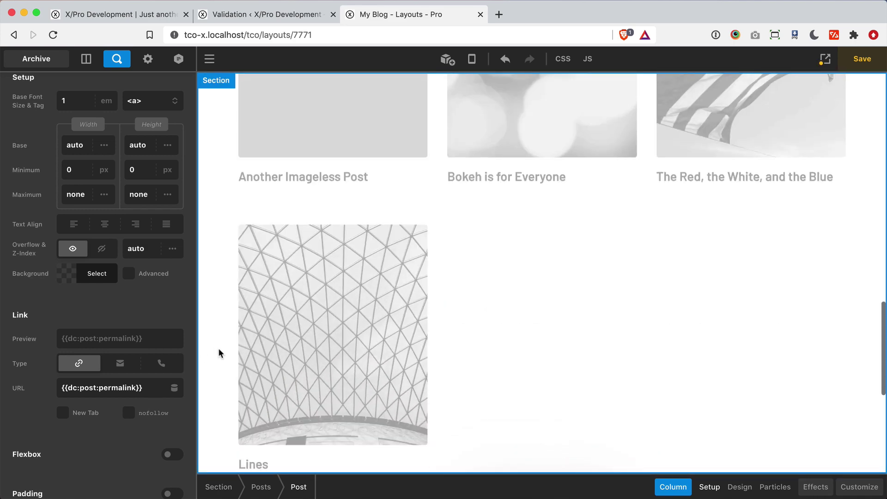
scroll(219, 353, "down", 5)
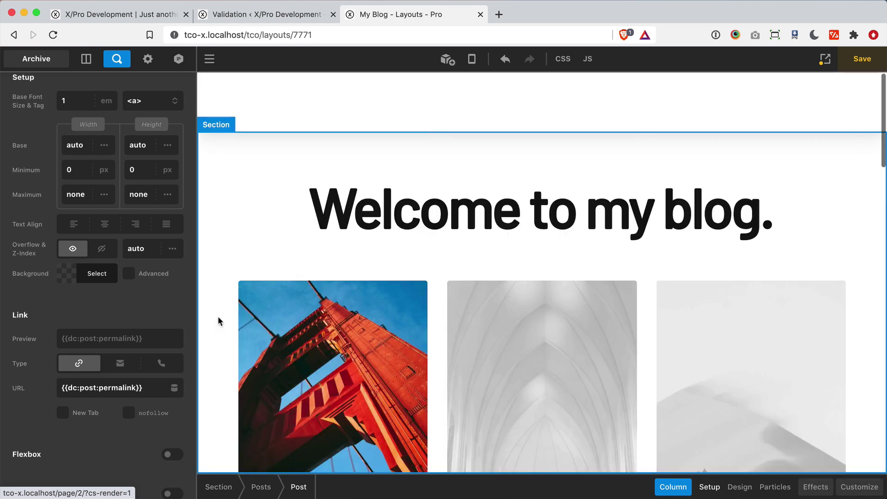
- Delete the blog section and load the black-background version of the three-column "Welcome to my blog." template instead
left_click(219, 322)
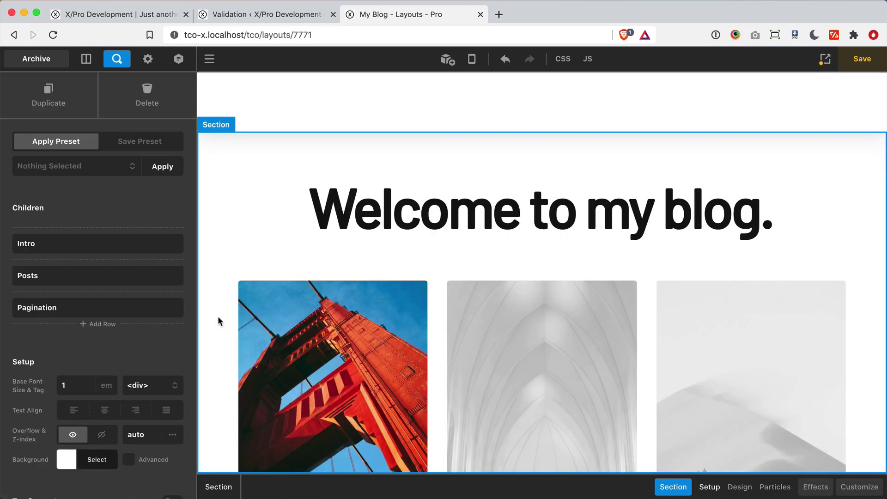
left_click(141, 98)
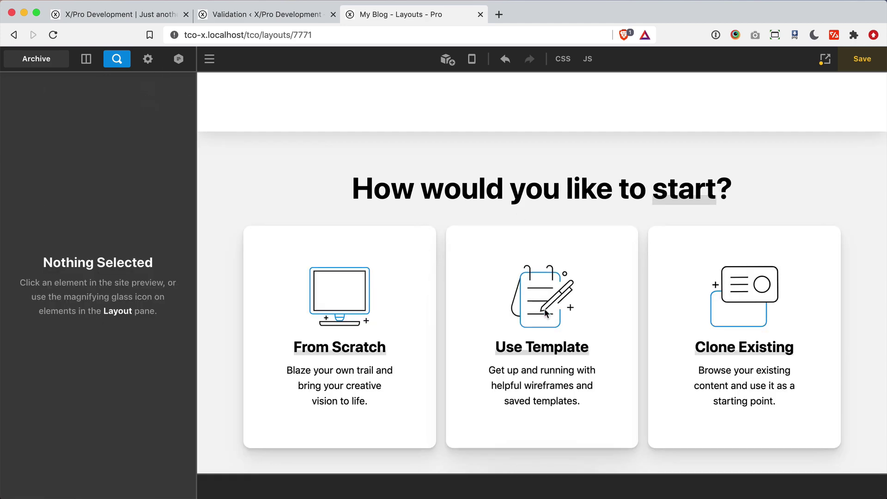
left_click(541, 329)
left_click(422, 207)
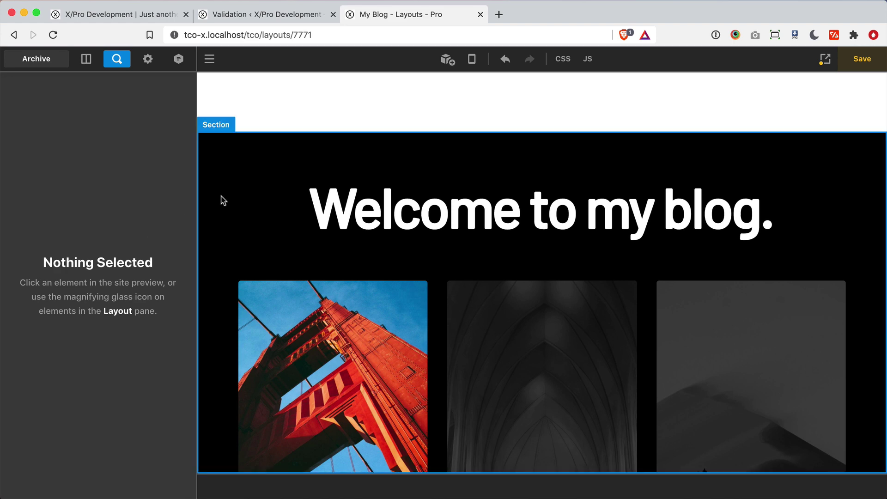
- Replace the black section with the "The blog." template that sets each featured image beside its italic title
left_click(223, 201)
left_click(165, 113)
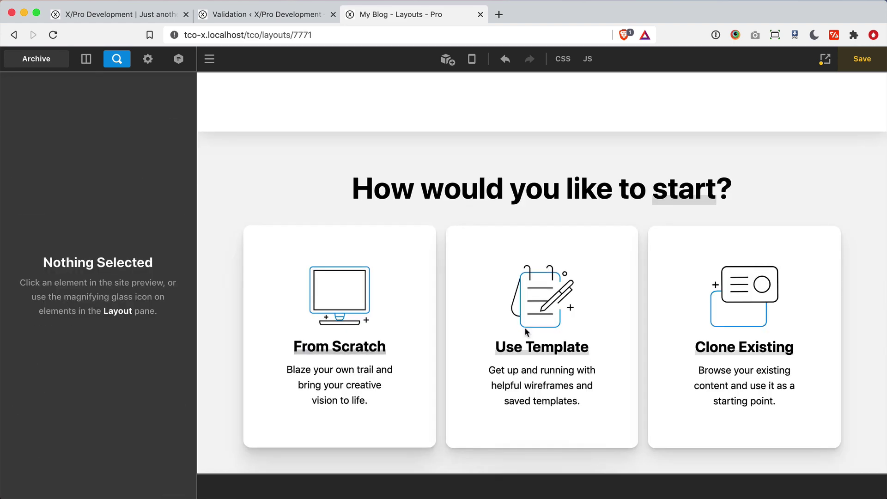
left_click(553, 329)
left_click(594, 213)
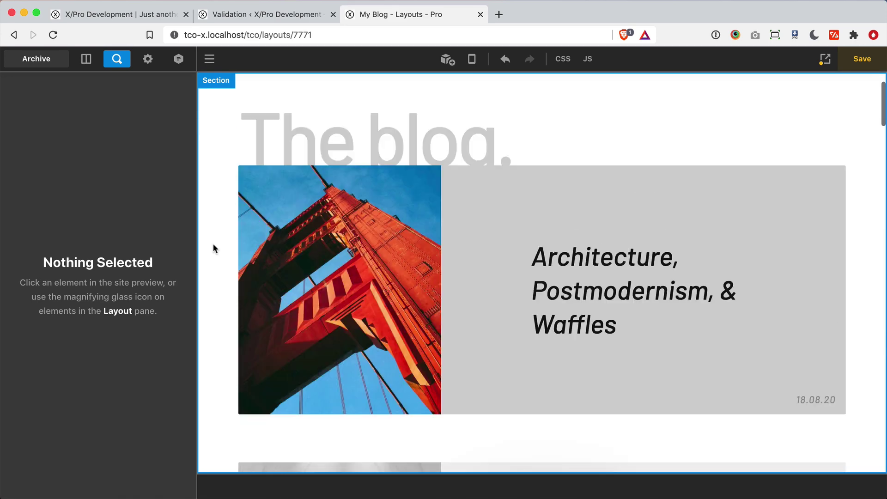
- Replace the section with the light two-column card template with vertical "The blog." text, and review its post cards
left_click(215, 245)
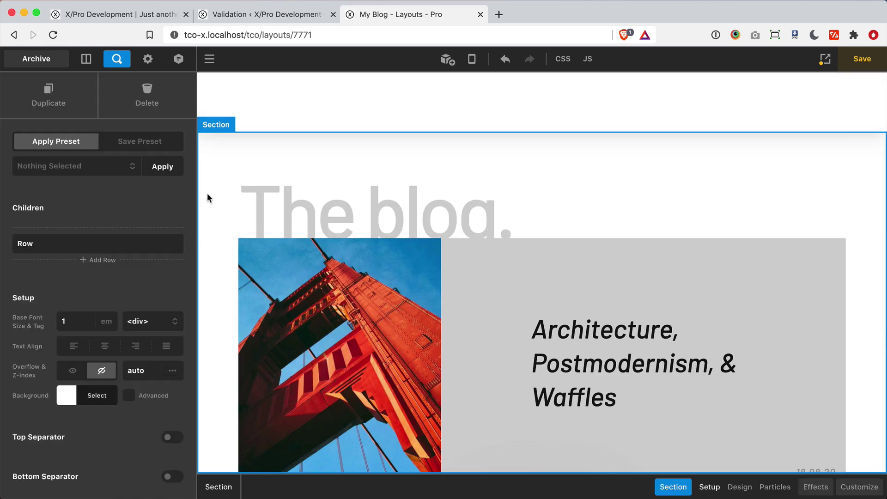
left_click(147, 99)
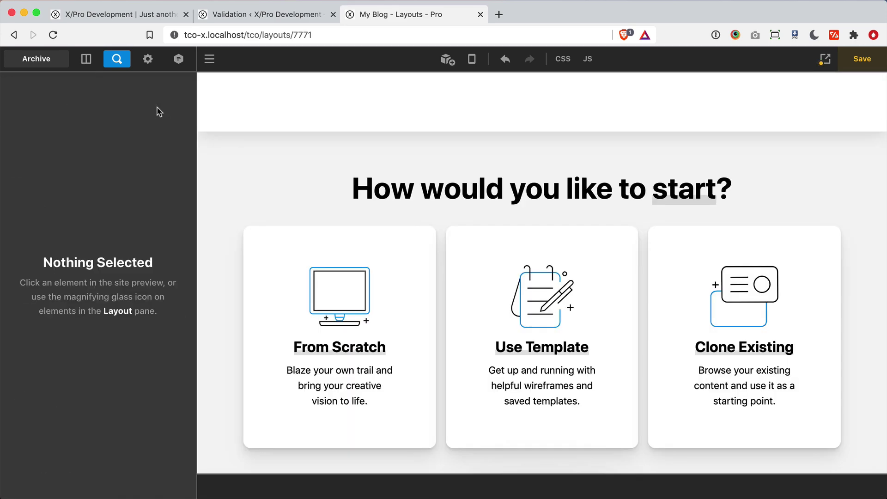
left_click(570, 293)
left_click(255, 328)
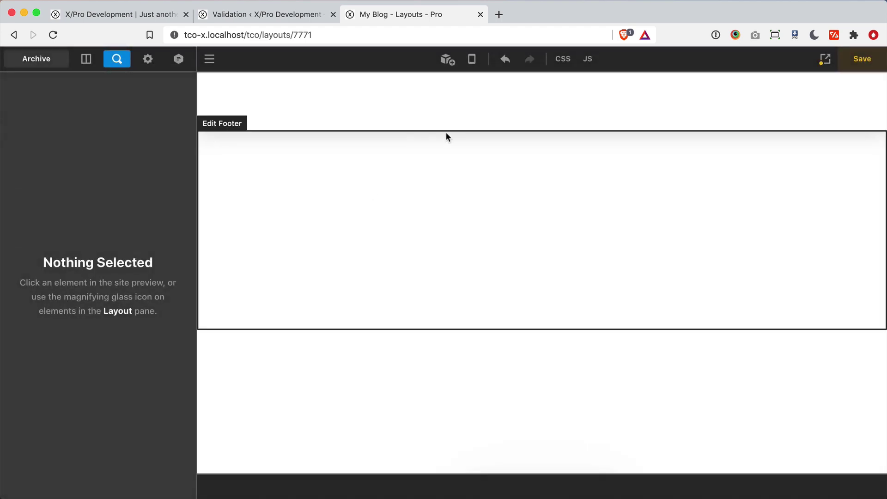
scroll(539, 187, "down", 3)
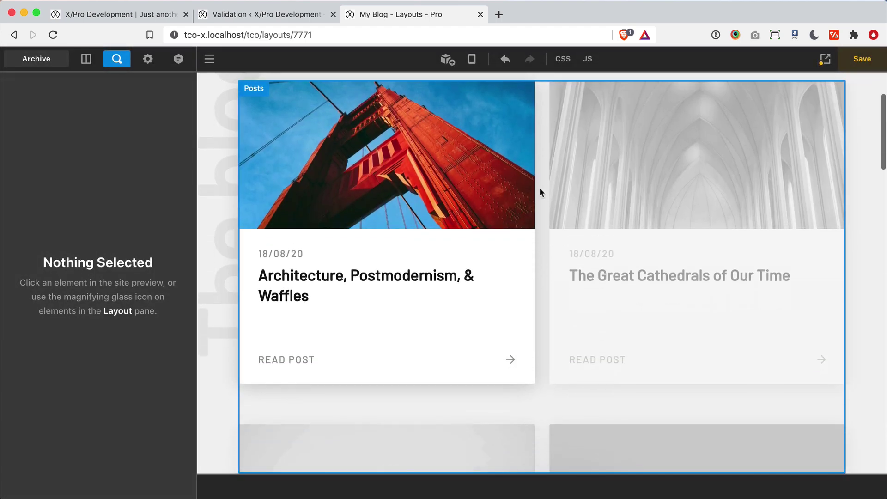
scroll(539, 189, "up", 2)
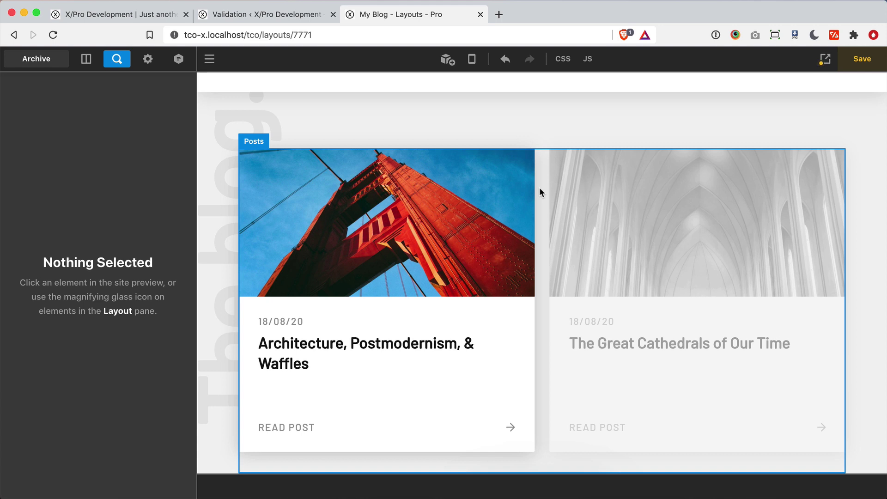
scroll(540, 187, "up", 2)
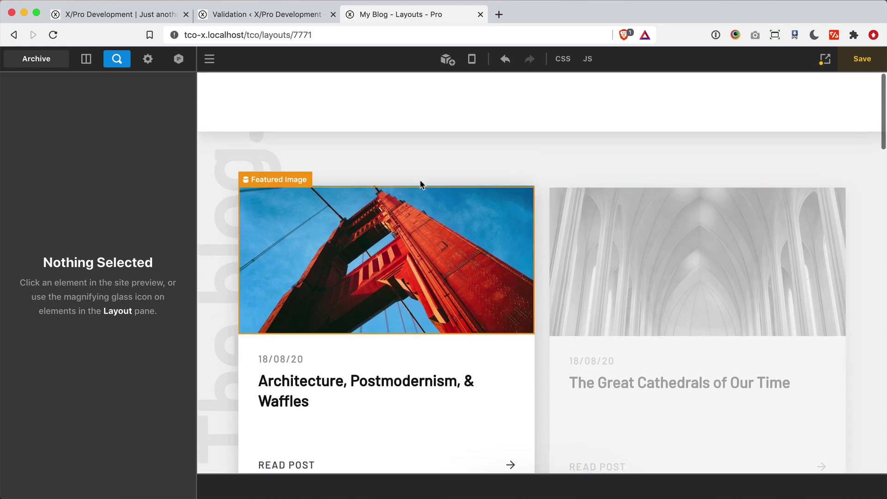
- Replace the card section with the white-background three-column "Welcome to my blog." template and save the layout
left_click(409, 171)
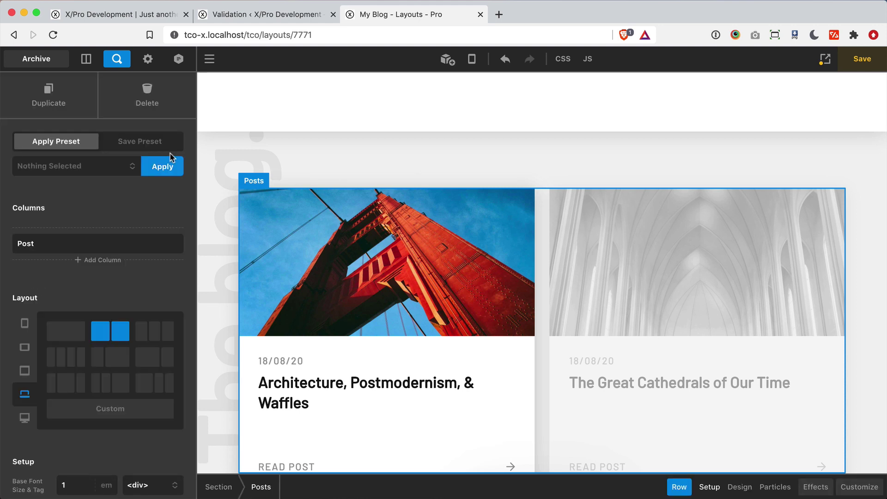
left_click(84, 60)
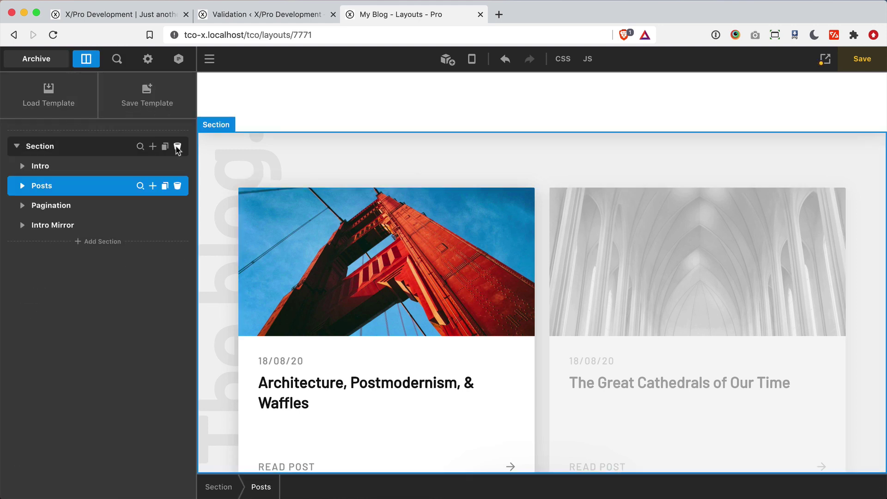
left_click(177, 147)
left_click(491, 297)
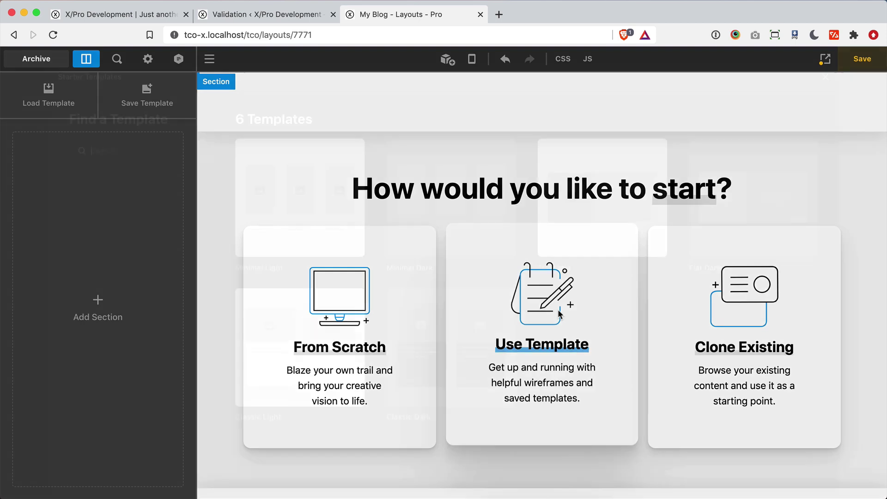
left_click(281, 179)
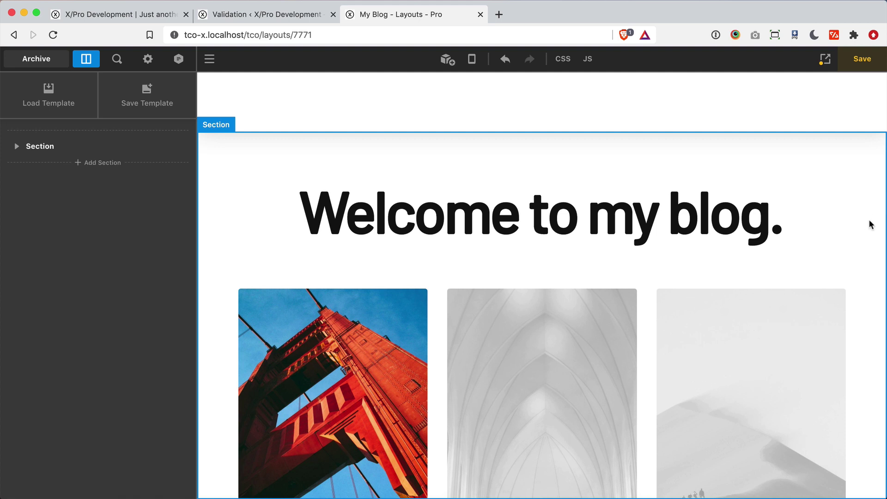
left_click(863, 60)
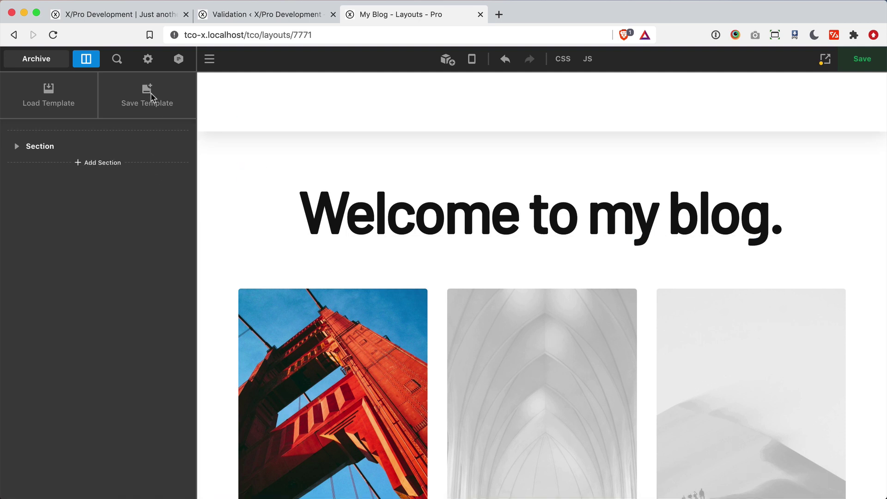
- Assign the layout with a condition group that applies when Blog is being viewed, and save it
left_click(147, 61)
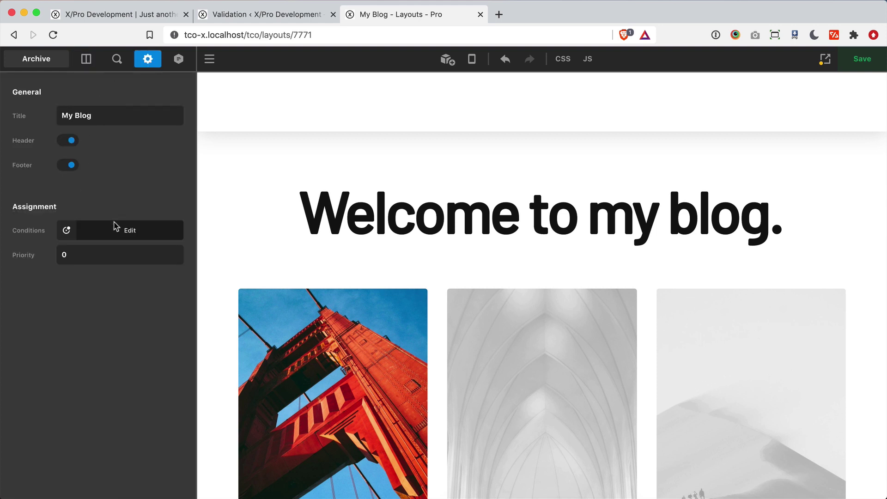
left_click(87, 62)
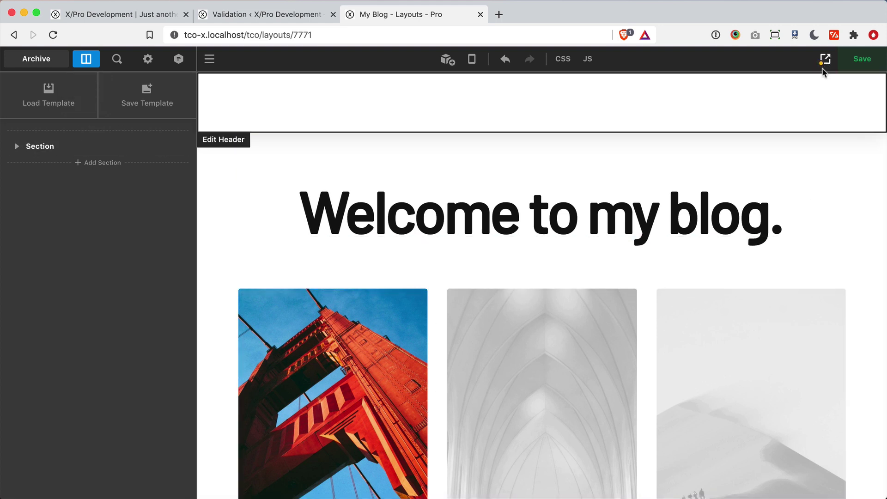
mouse_move(826, 64)
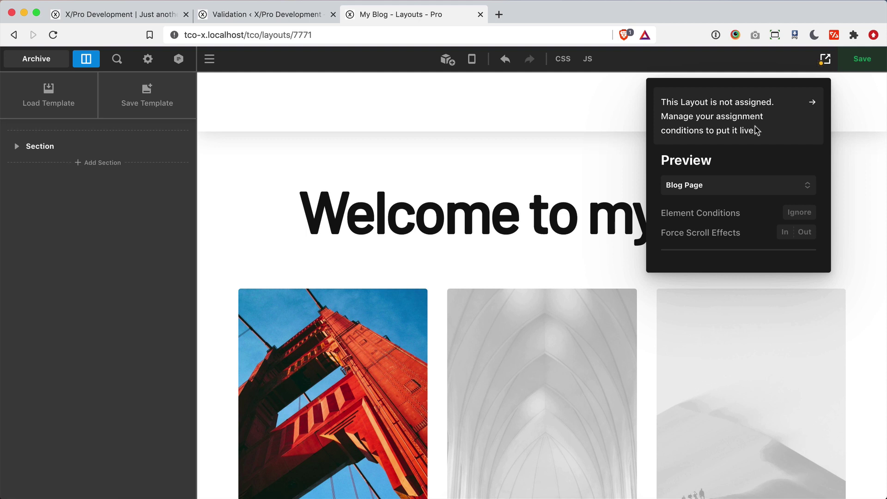
left_click(778, 142)
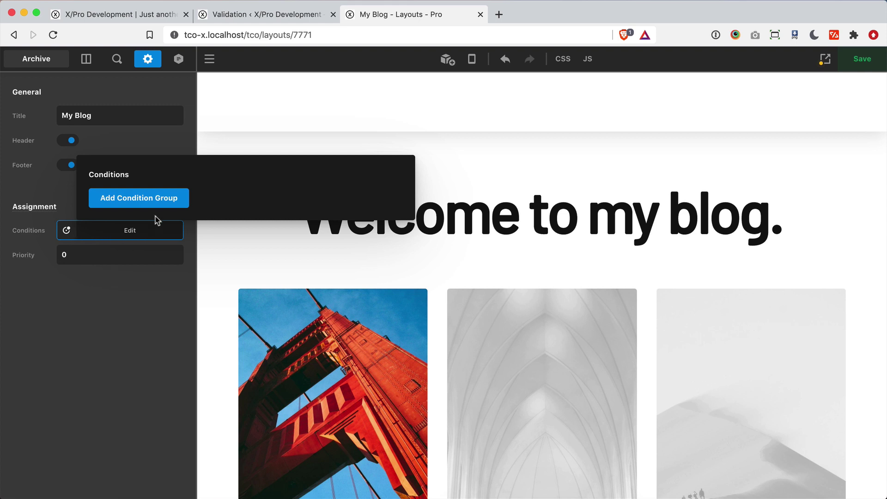
left_click(143, 202)
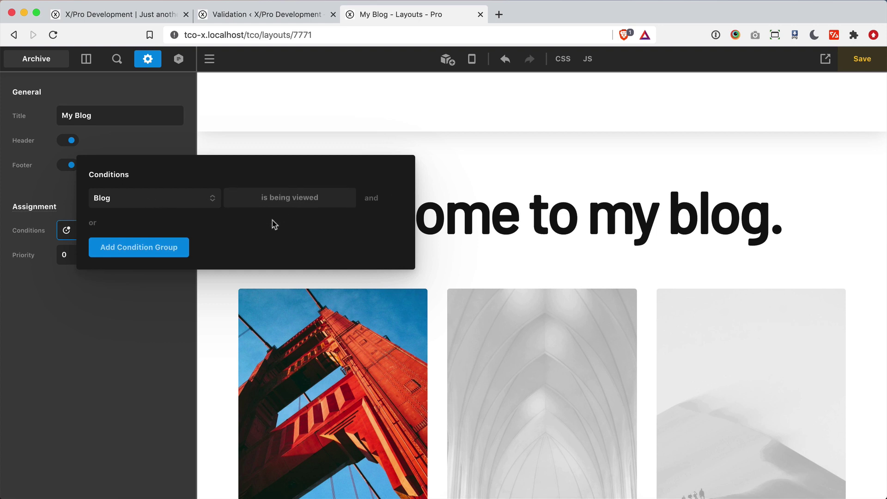
left_click(196, 198)
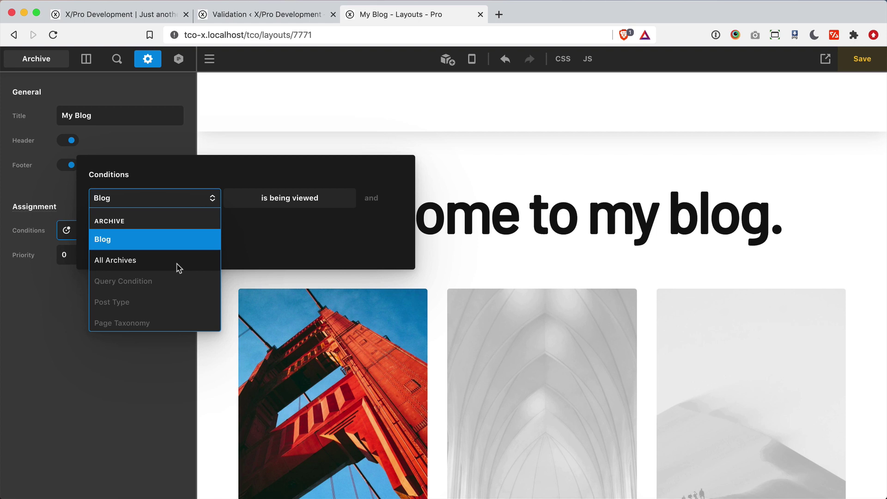
scroll(179, 268, "down", 3)
scroll(179, 268, "up", 3)
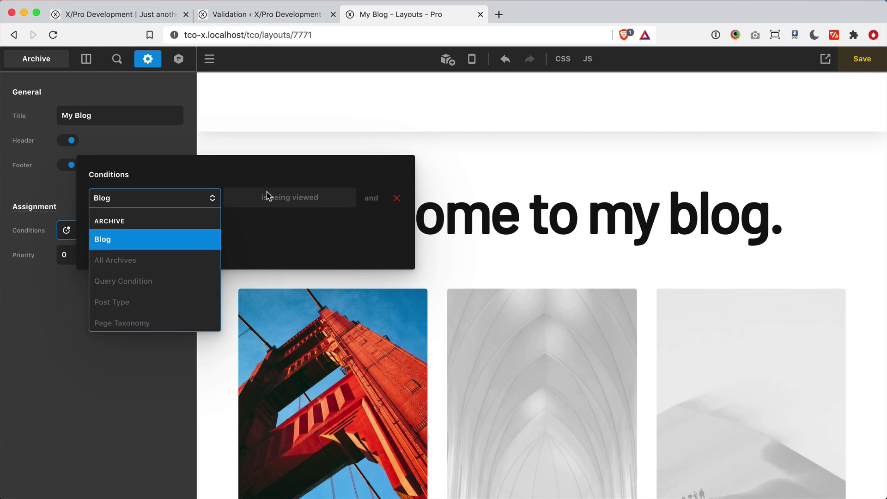
left_click(259, 240)
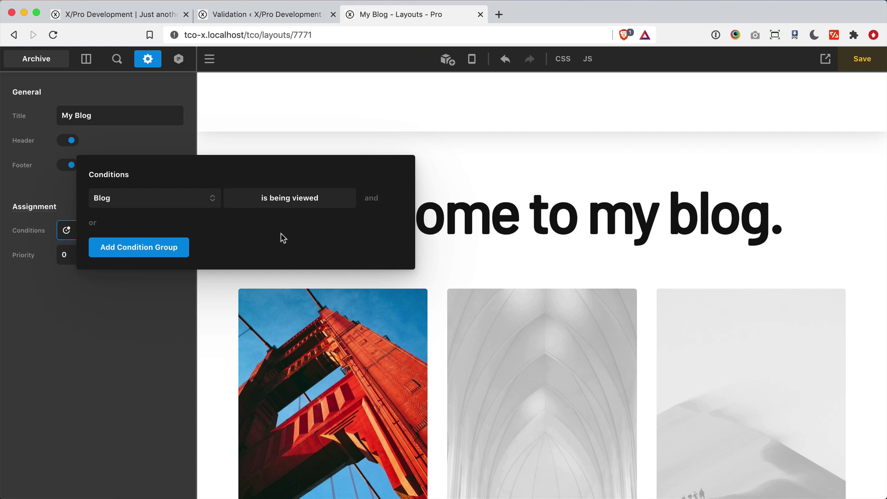
left_click(868, 62)
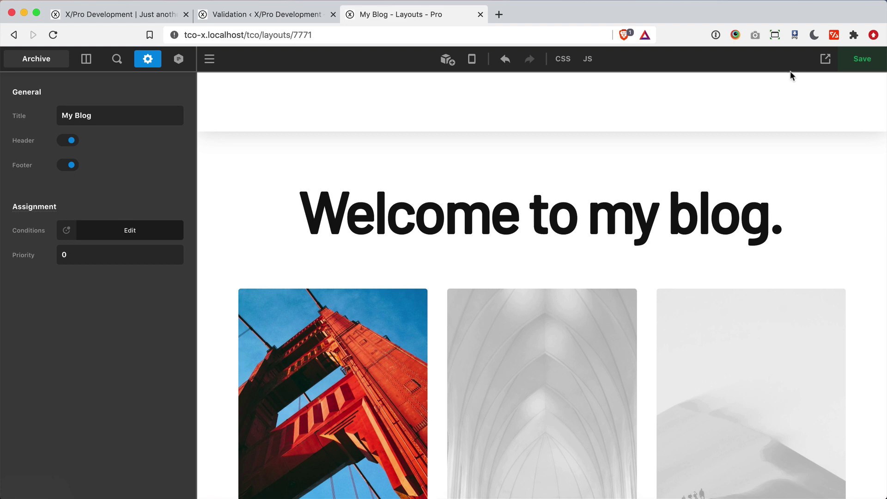
- View the live blog page, and read the layout's assignment help on how conditions and priority decide which layout displays
left_click(823, 61)
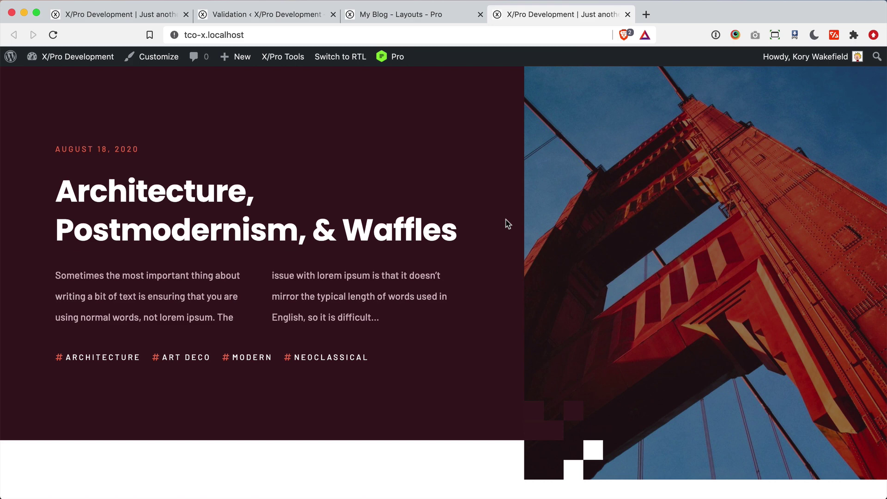
key("ctrl+shift+Tab")
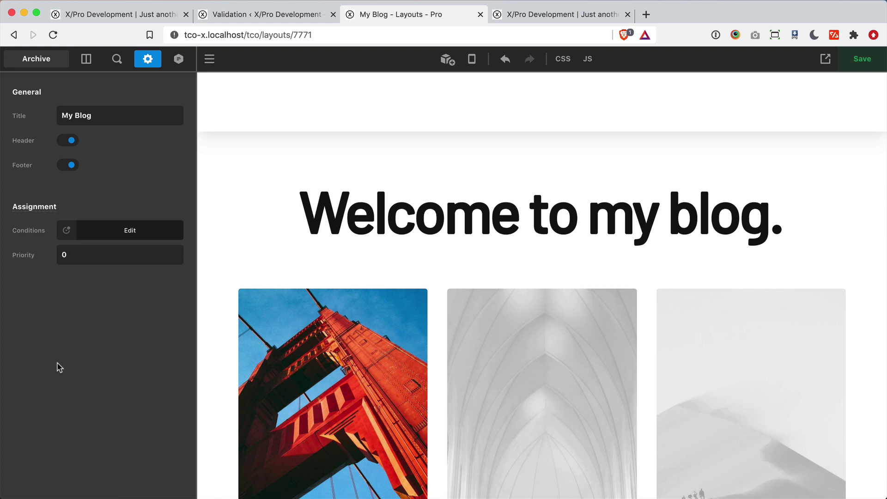
left_click(103, 258)
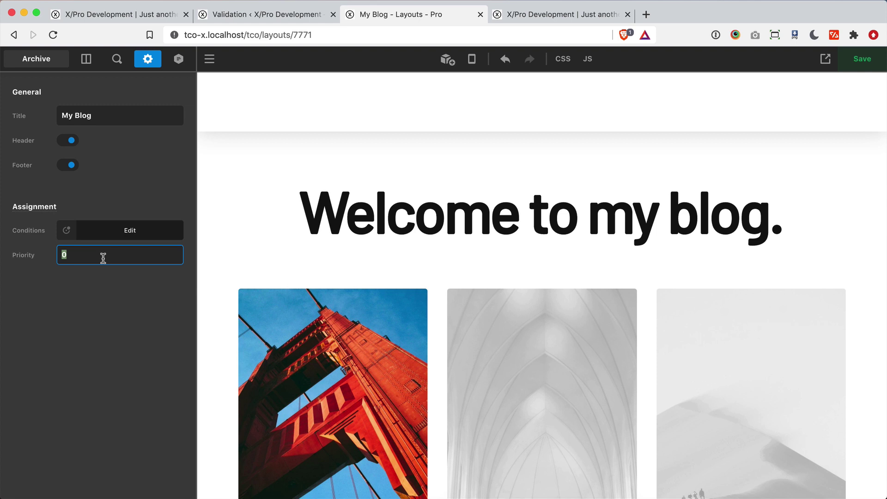
left_click(107, 337)
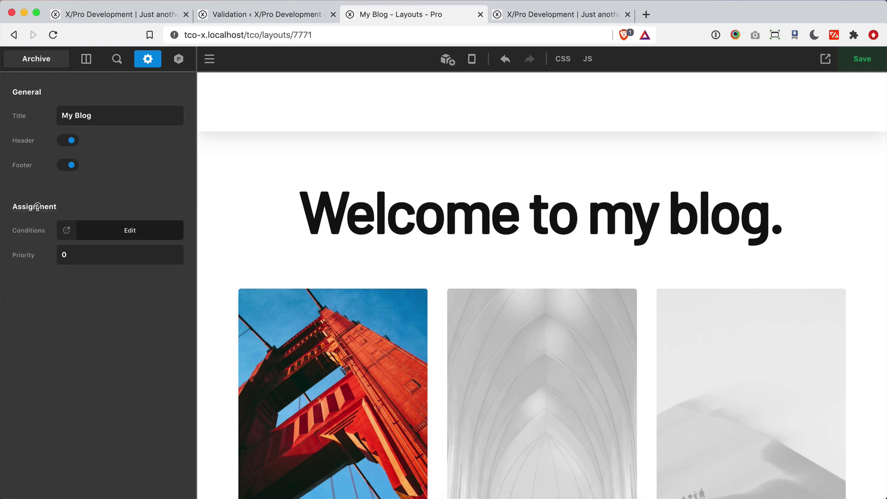
mouse_move(38, 207)
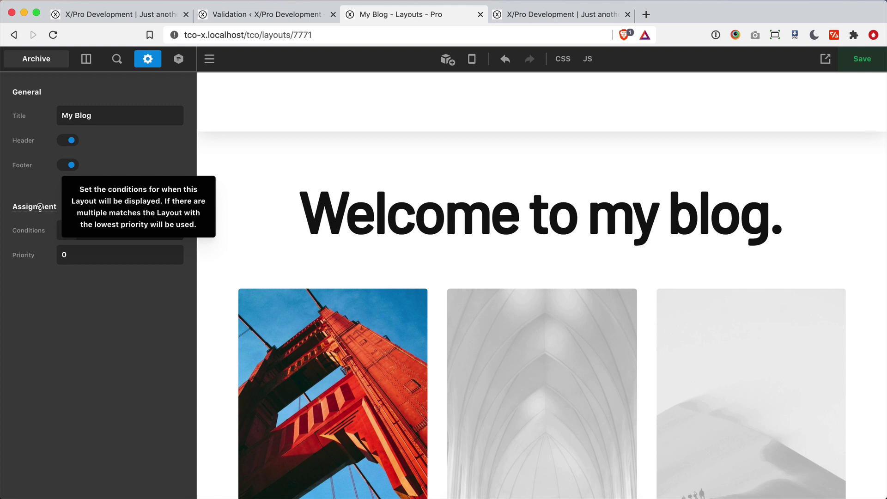
- Set the layout's assignment priority to -1, save it, and check the live blog page
left_click(88, 253)
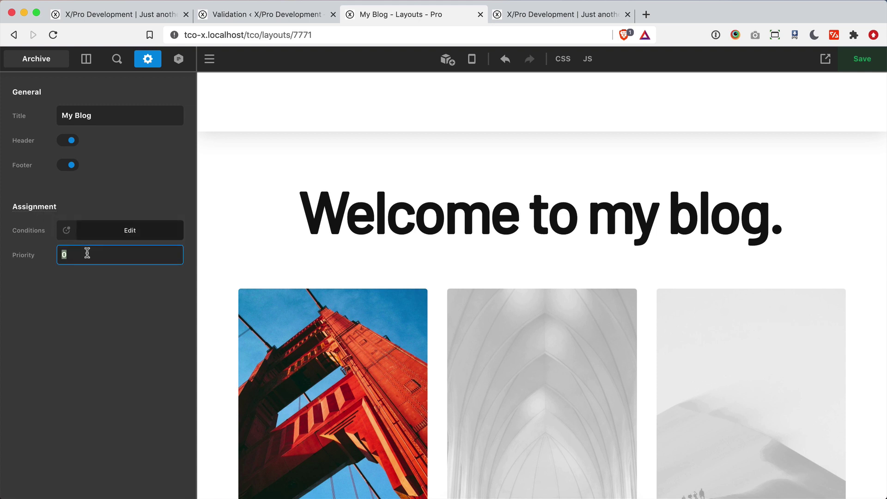
type("-1")
left_click(876, 59)
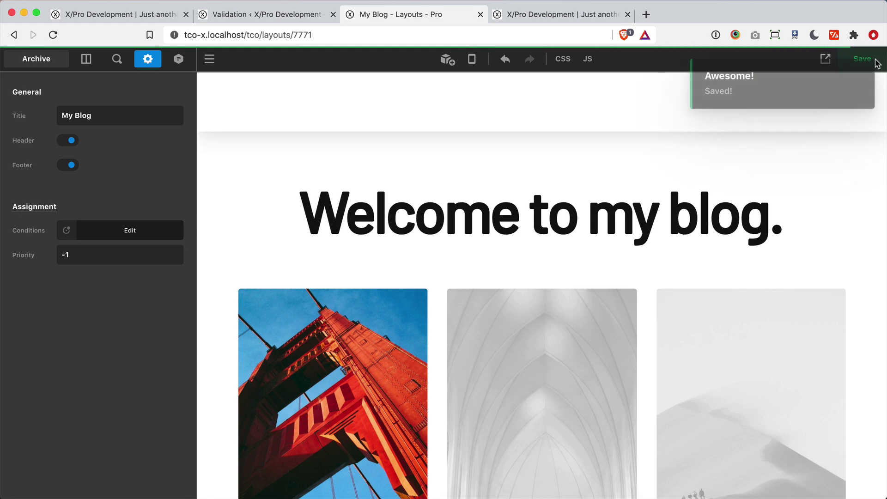
key("ctrl+Tab")
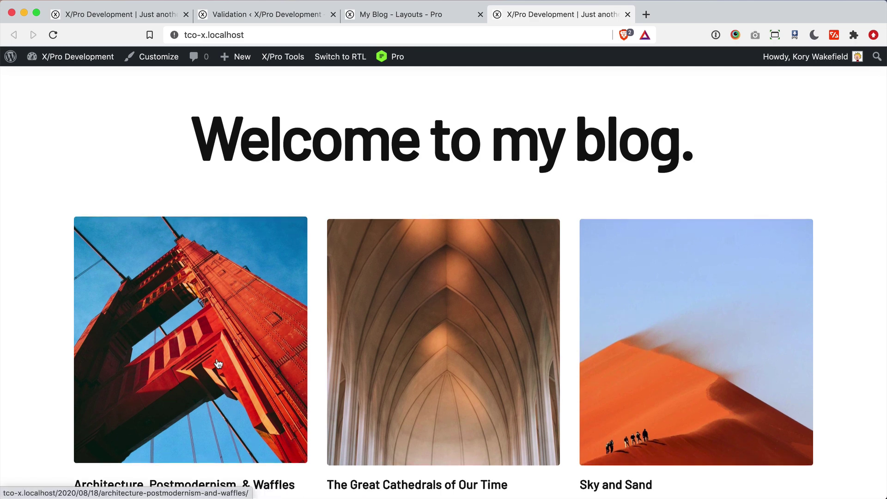
scroll(53, 331, "up", 3)
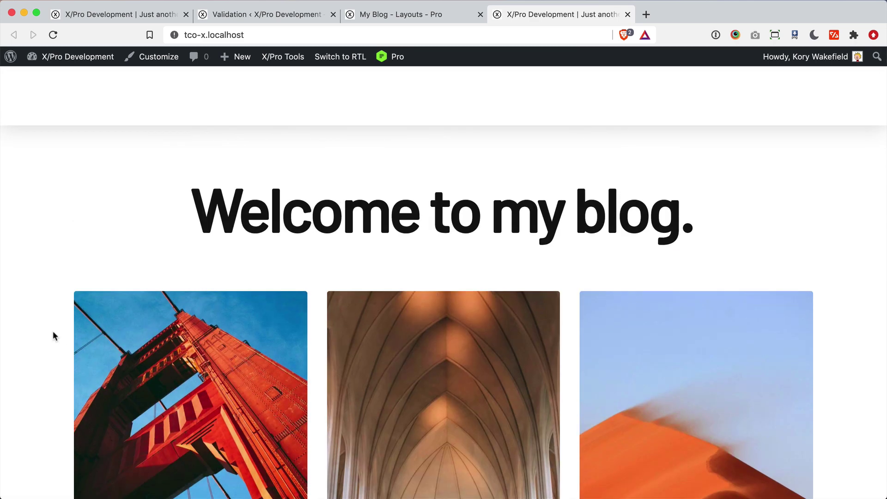